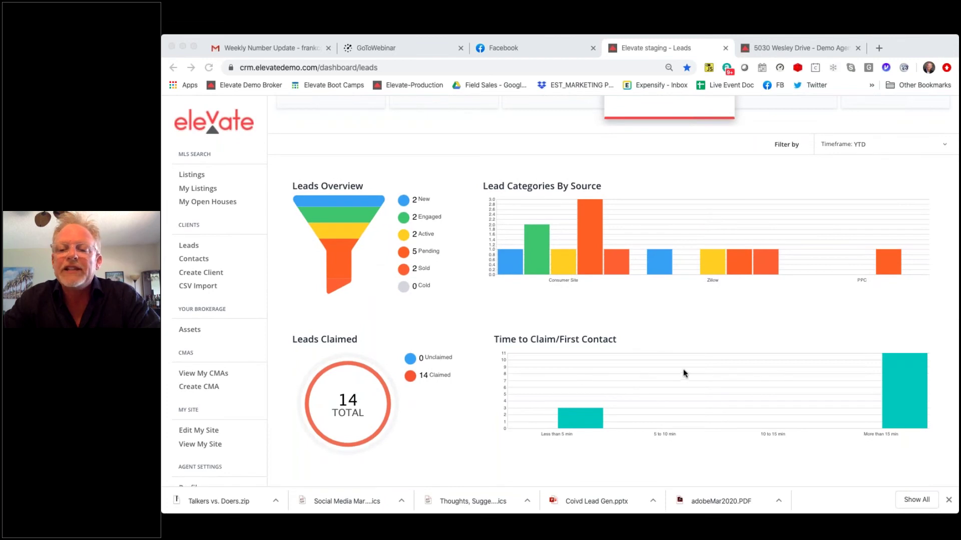
- Review the Tasks, Contacts and Active Clients panels on the dashboard
scroll(751, 365, up, 3)
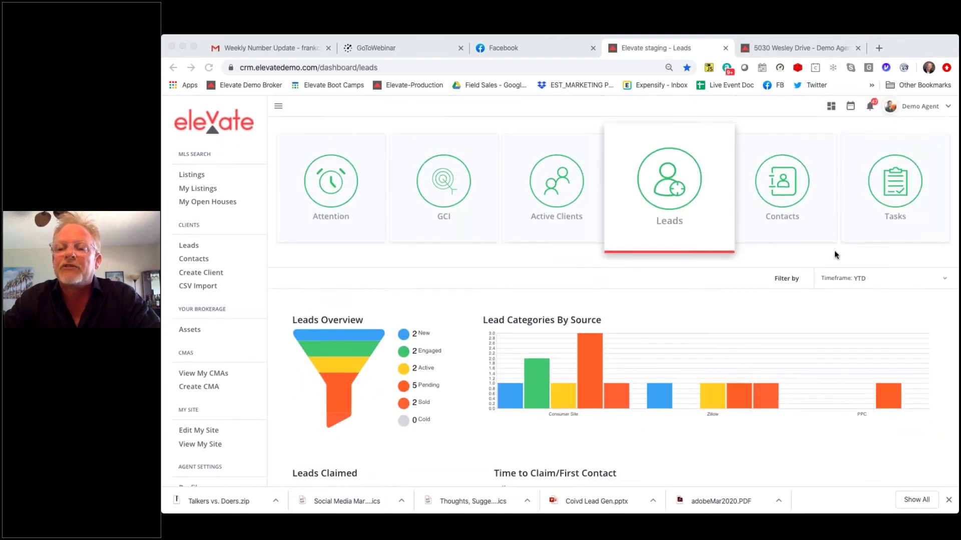
click(900, 186)
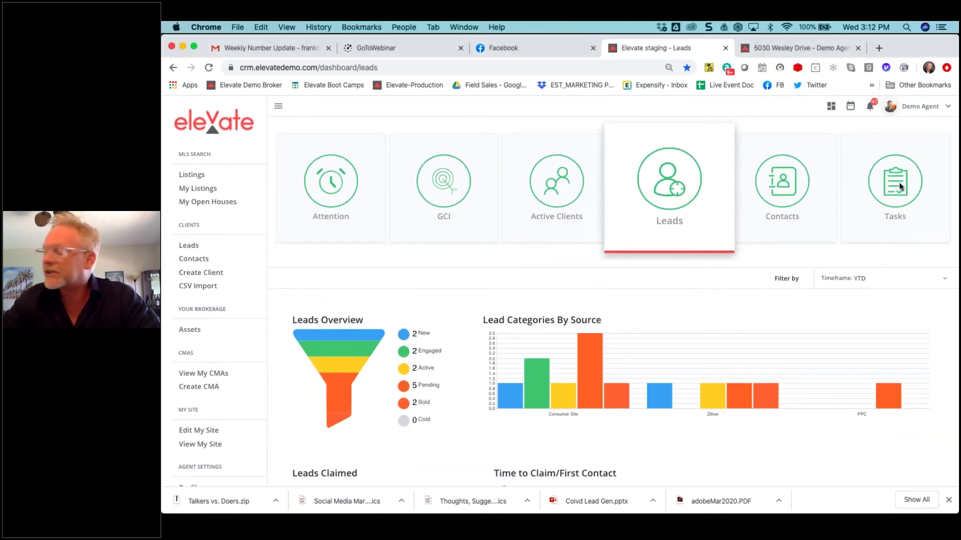
click(899, 187)
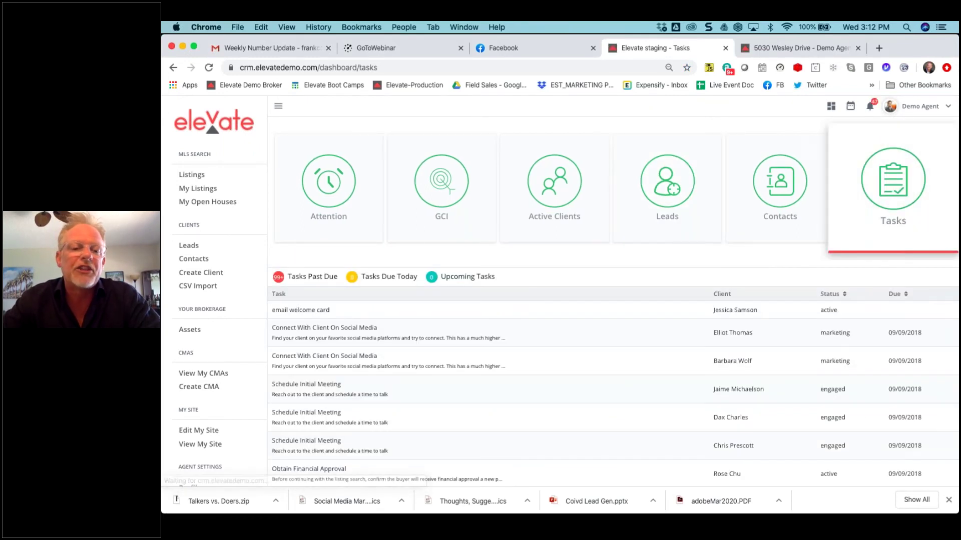
click(780, 188)
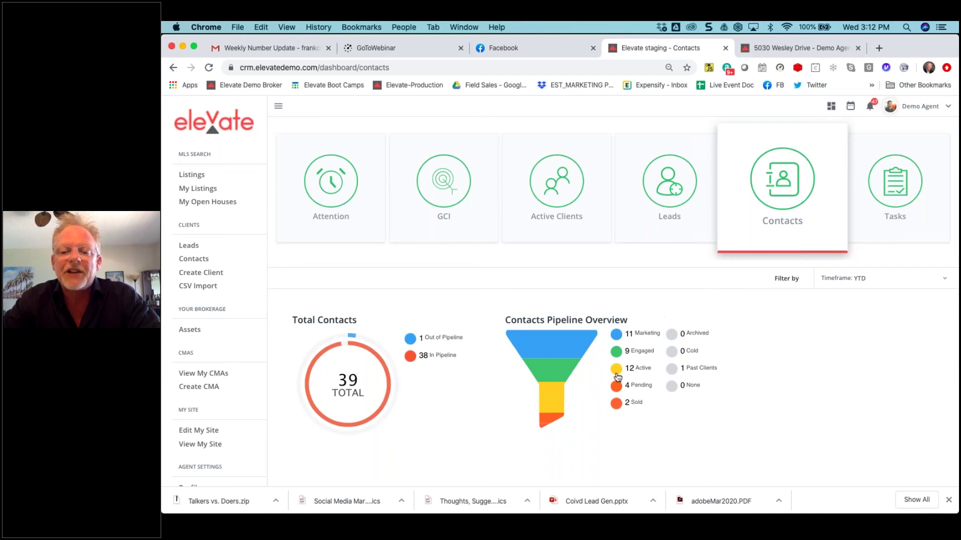
click(561, 181)
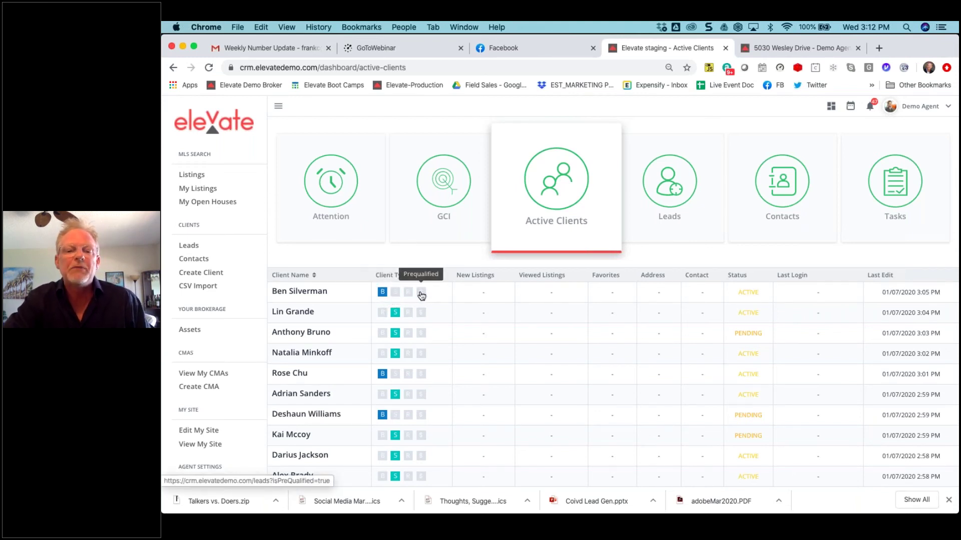
- Check GCI of $86.7K against the $185.0K goal and expand the 413 overdue tasks
click(448, 199)
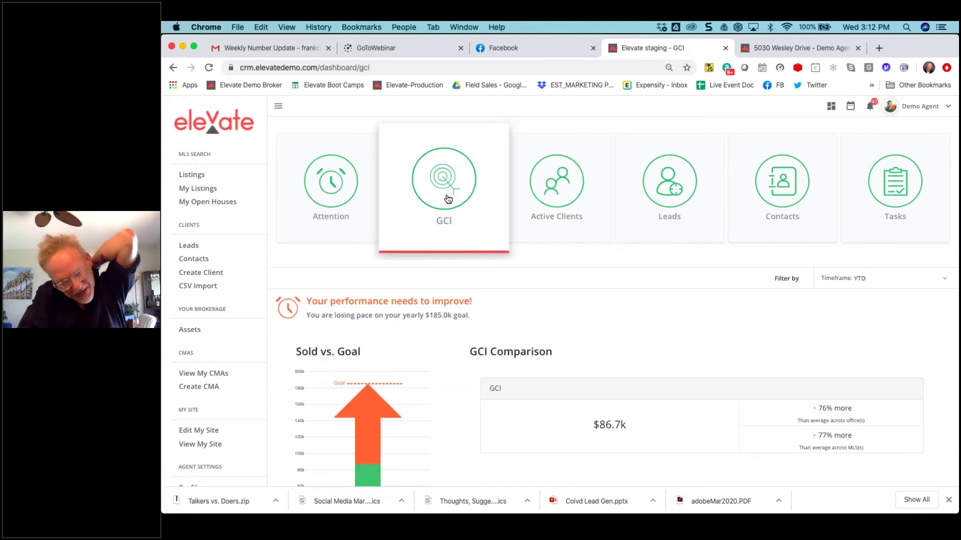
scroll(674, 341, down, 3)
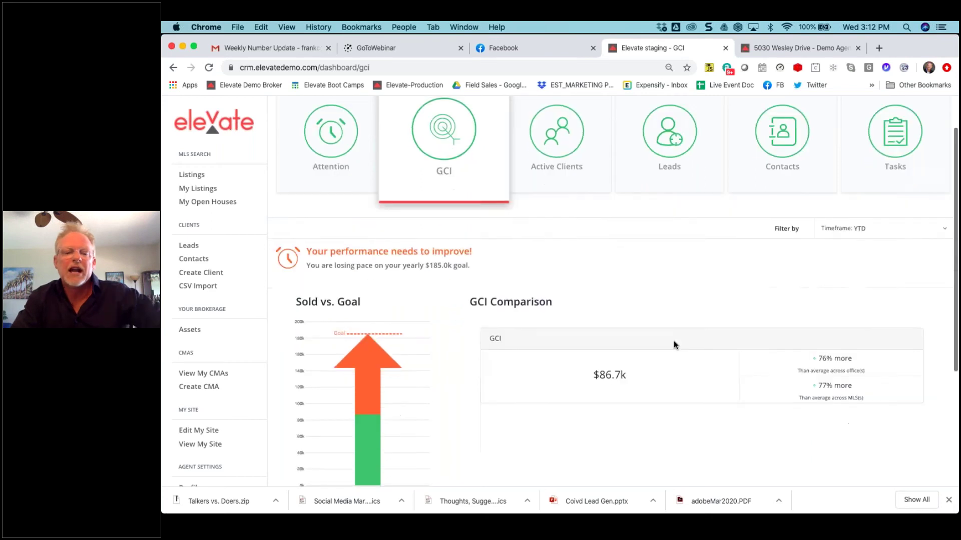
mouse_move(359, 372)
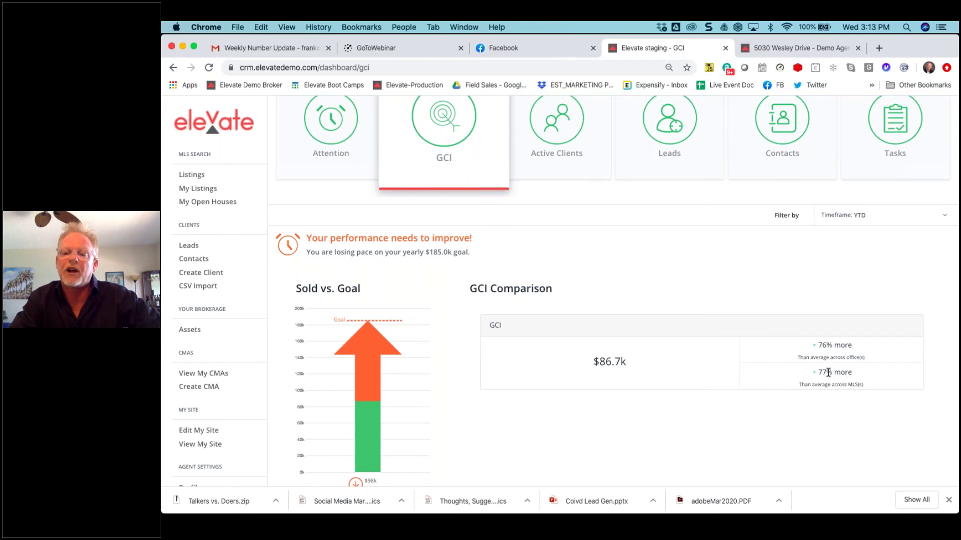
click(339, 134)
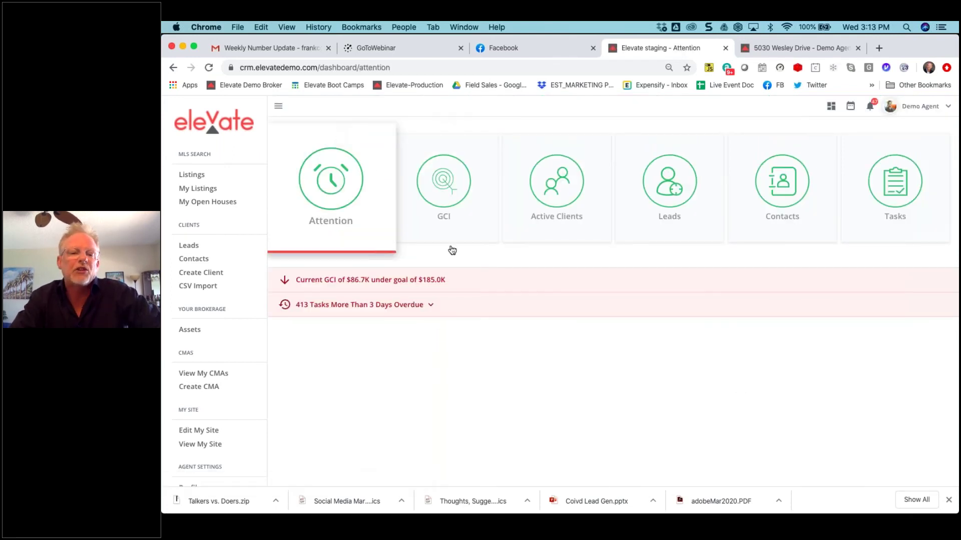
click(431, 306)
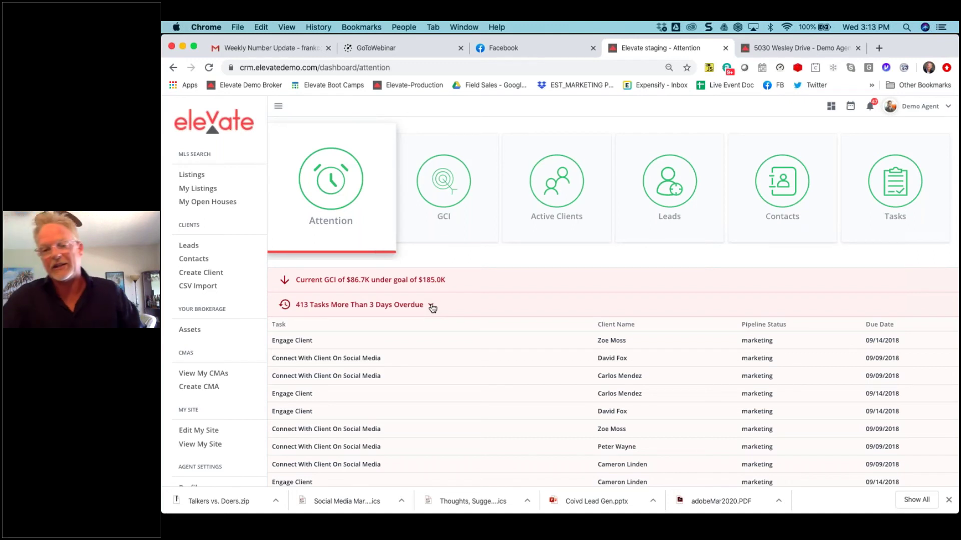
click(191, 176)
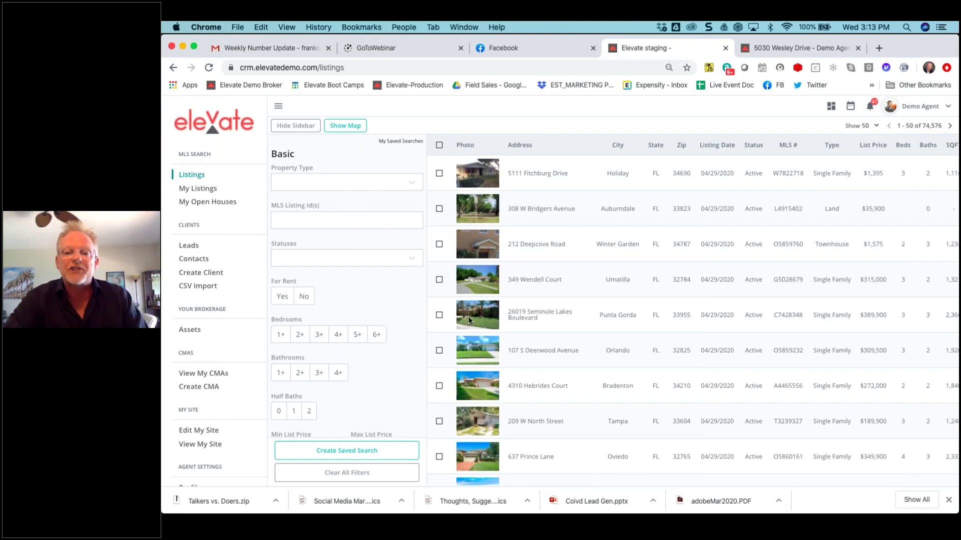
click(540, 174)
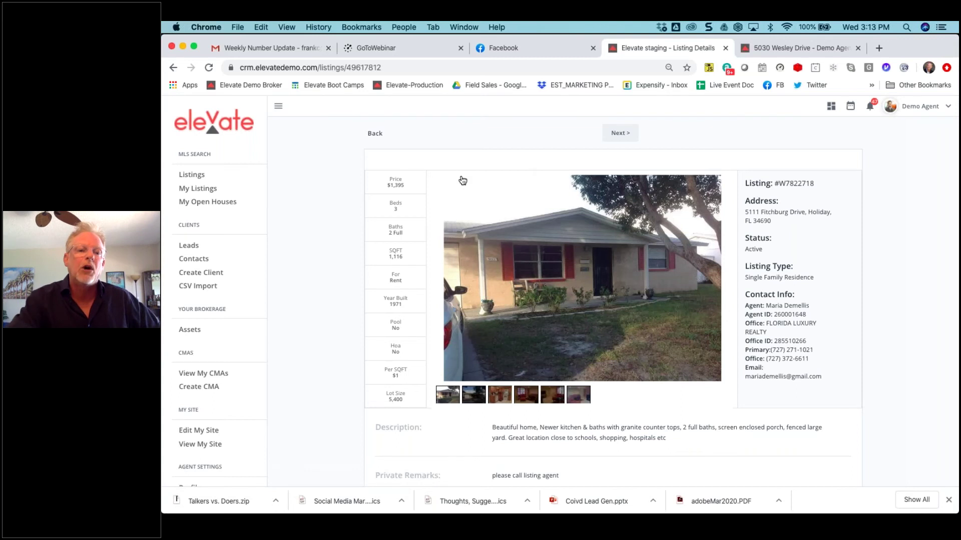
click(196, 193)
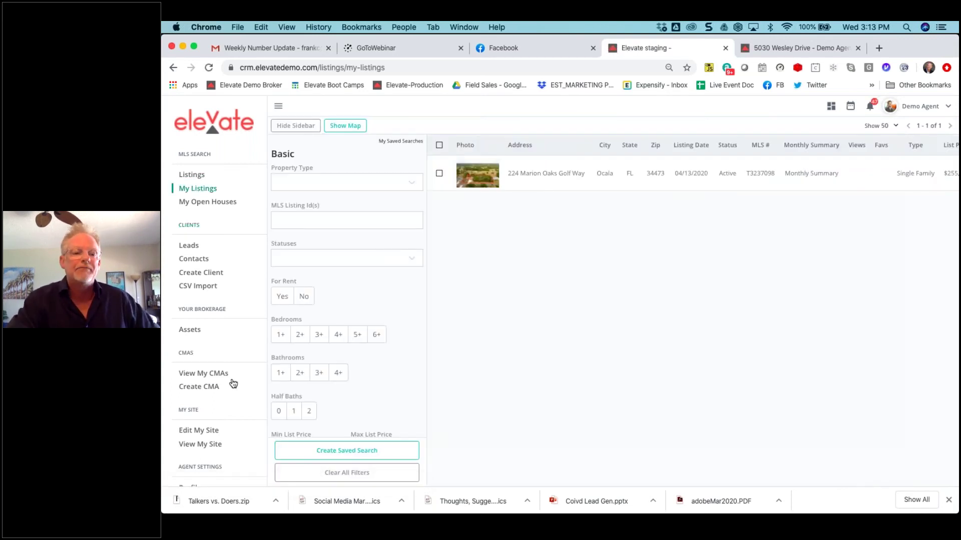
scroll(232, 382, down, 3)
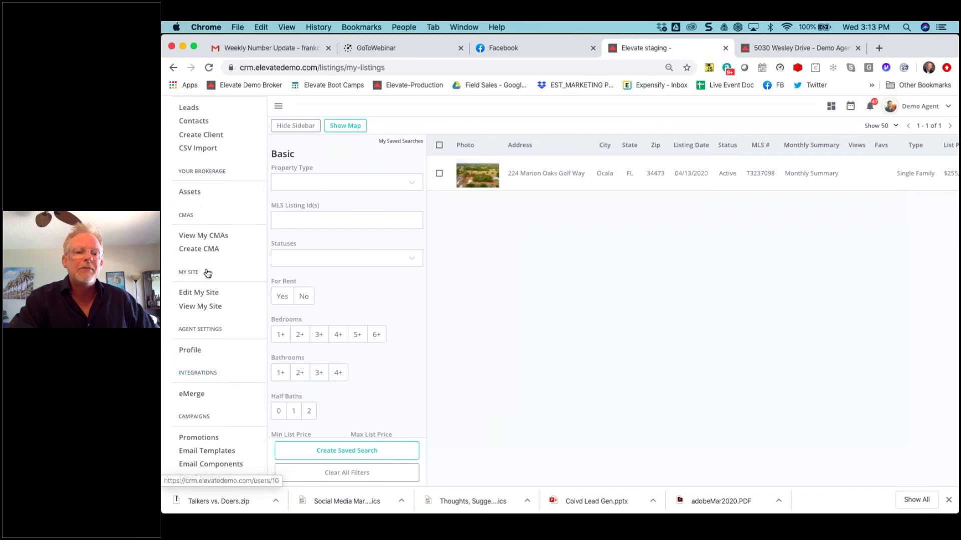
click(200, 237)
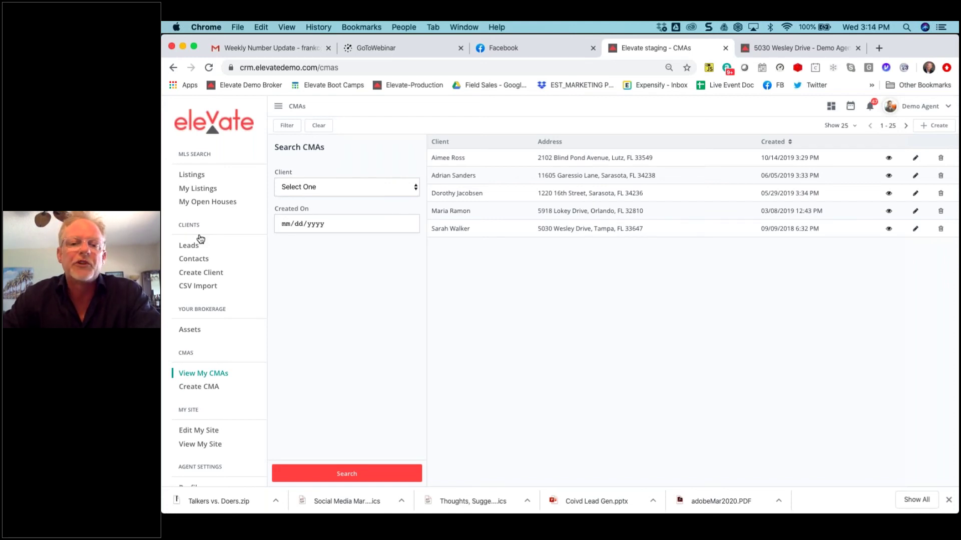
click(458, 229)
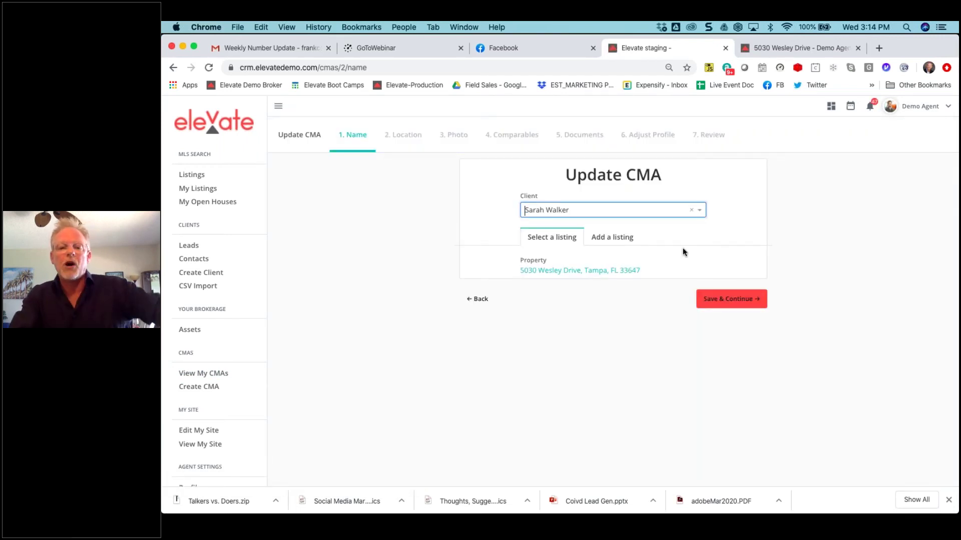
click(723, 303)
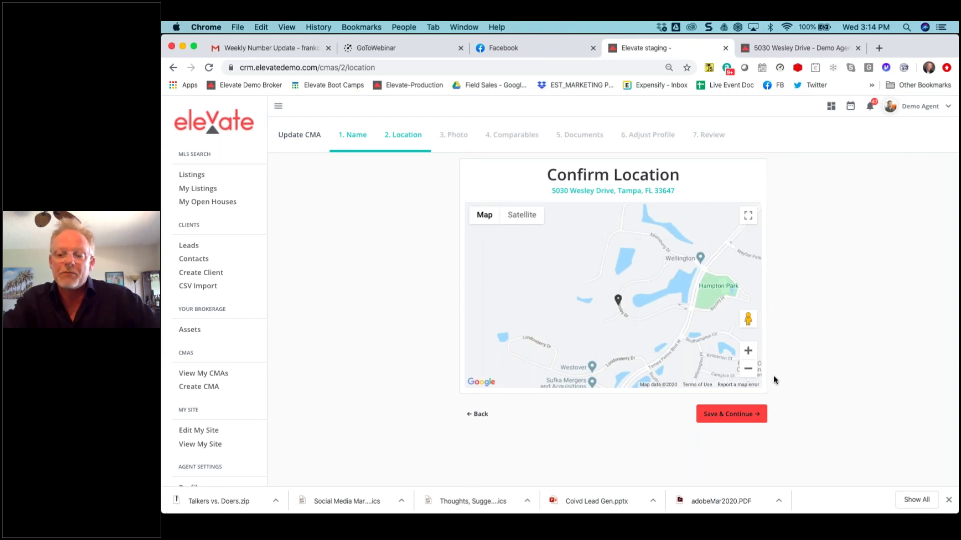
click(728, 414)
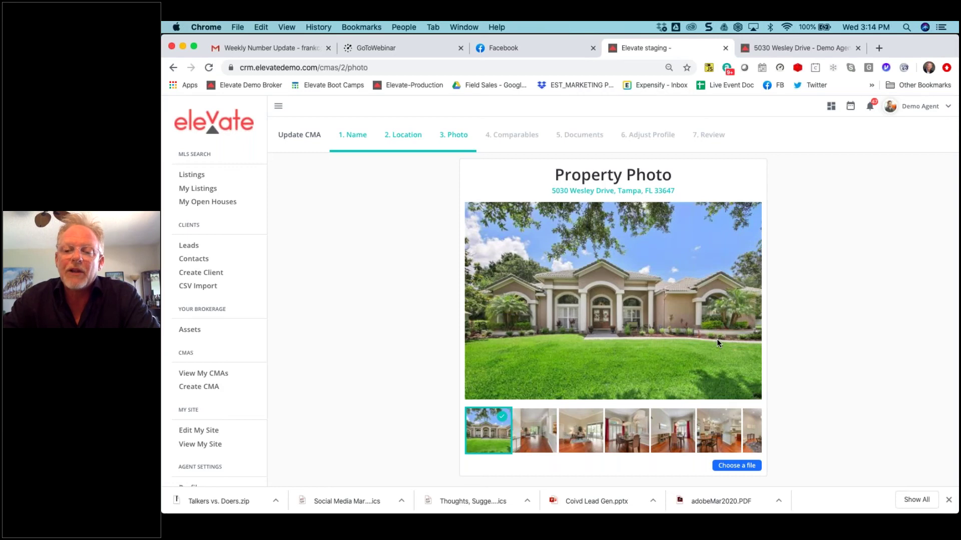
scroll(857, 379, down, 1)
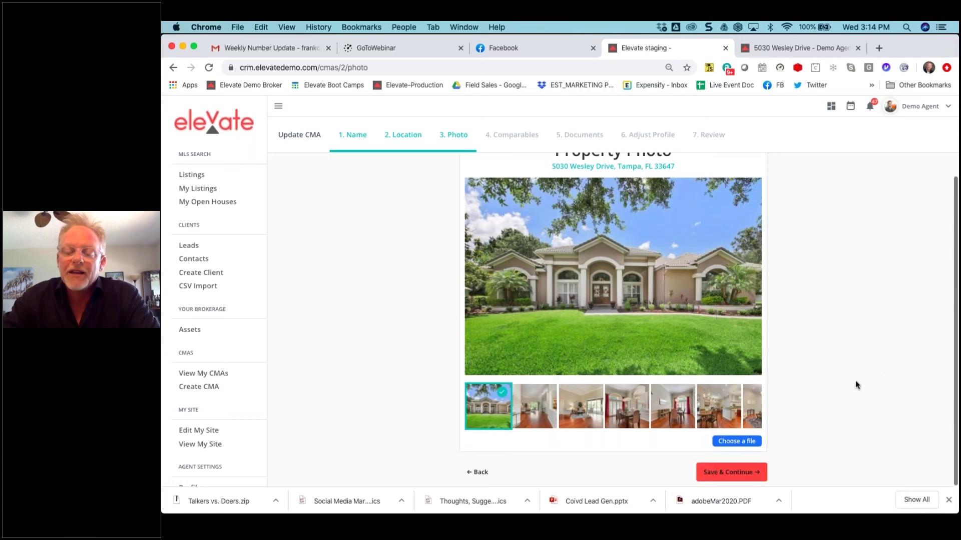
click(739, 442)
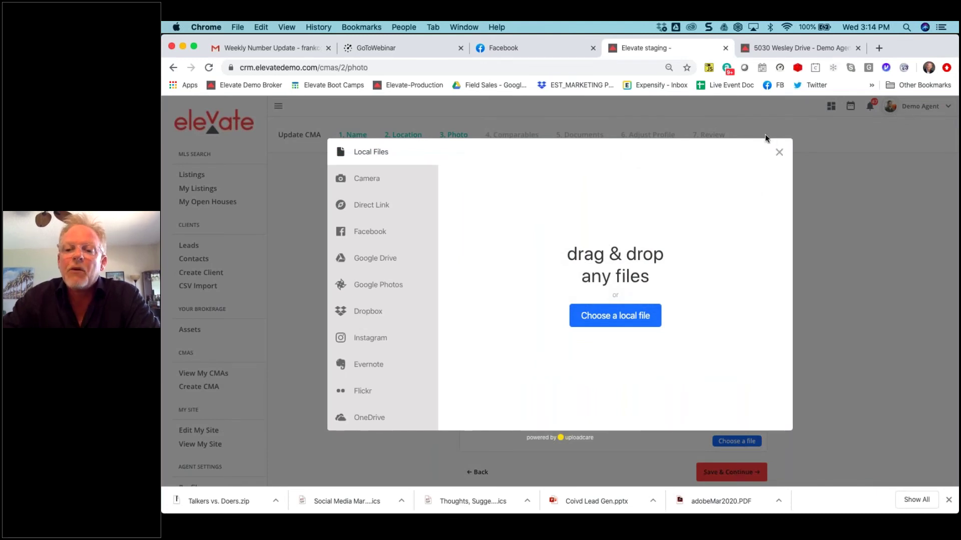
click(779, 152)
click(721, 468)
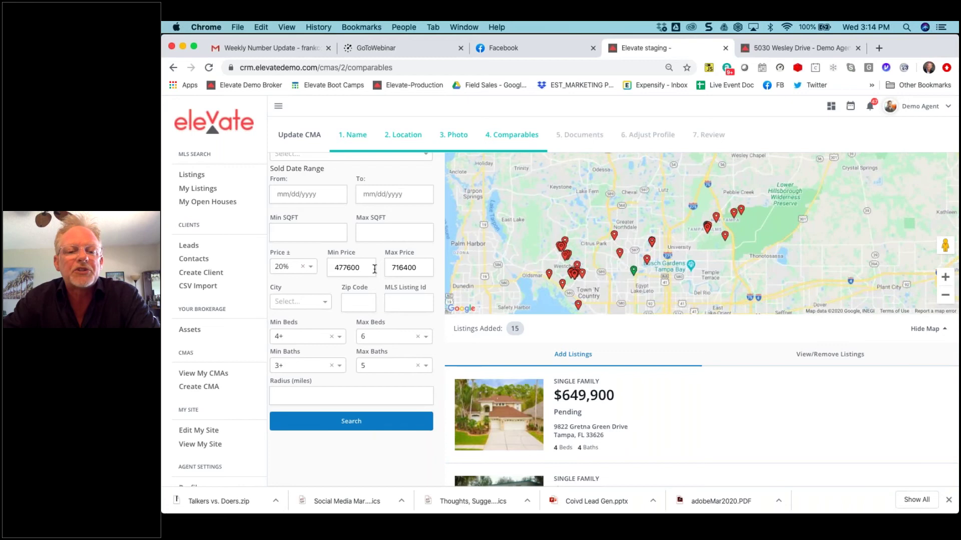
- Accept the 15 comparables, save the documents and agent profile, and preview the CMA
scroll(701, 400, down, 10)
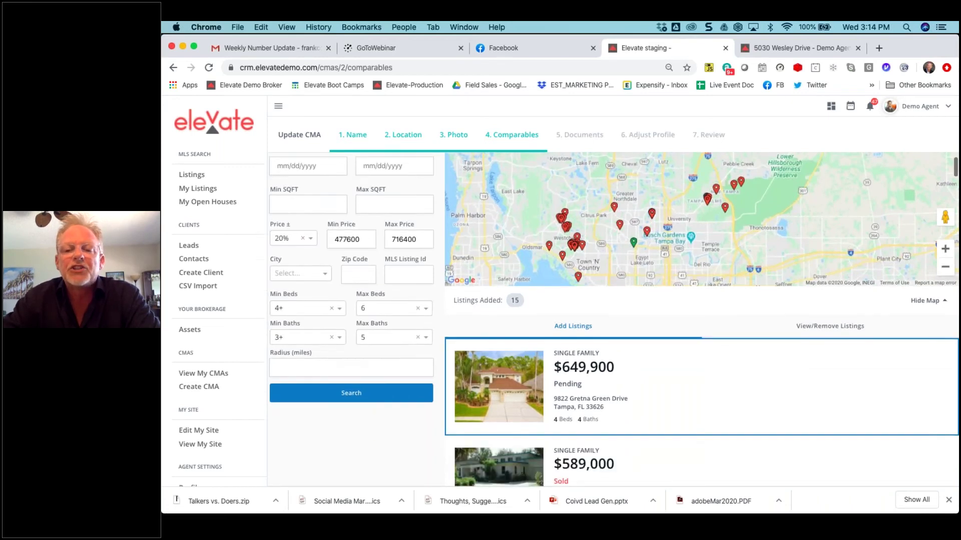
scroll(818, 467, down, 10)
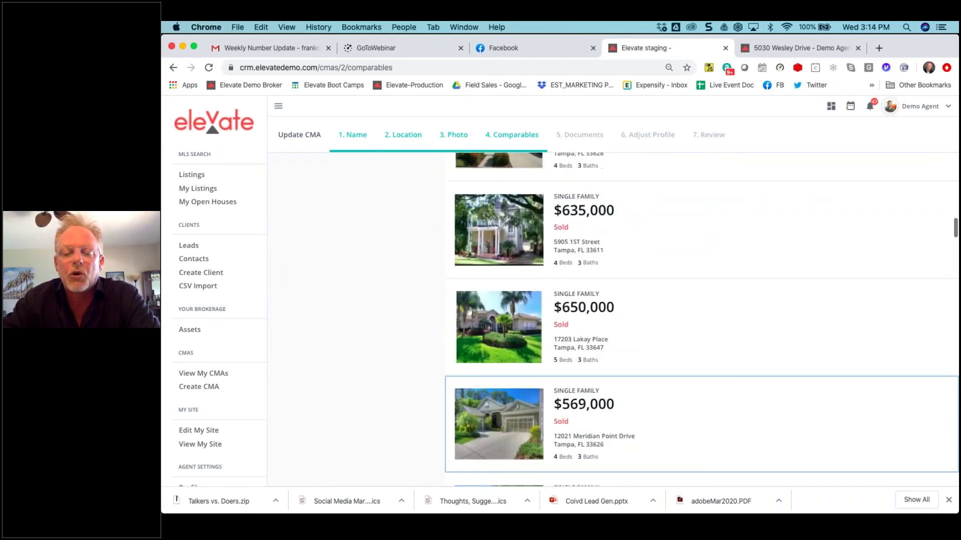
scroll(819, 467, down, 10)
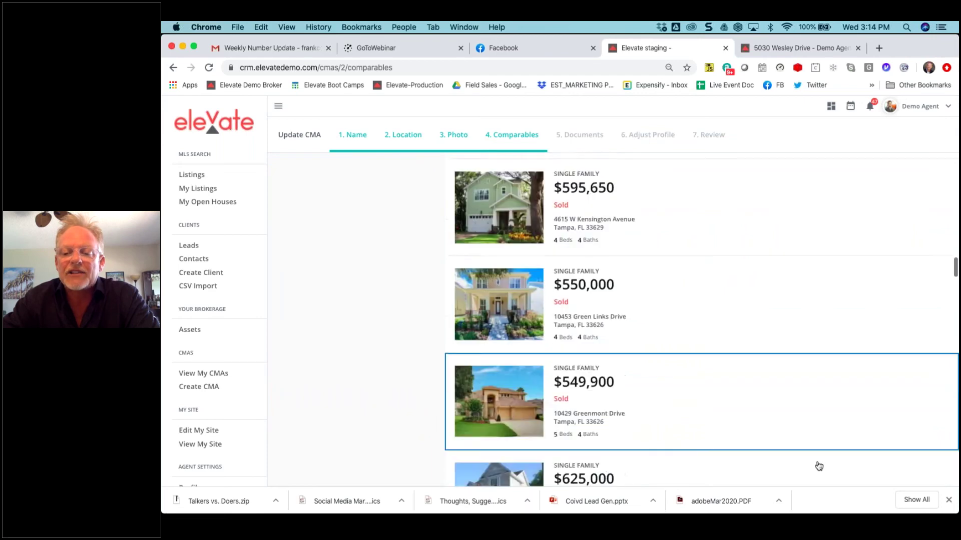
scroll(701, 320, down, 5)
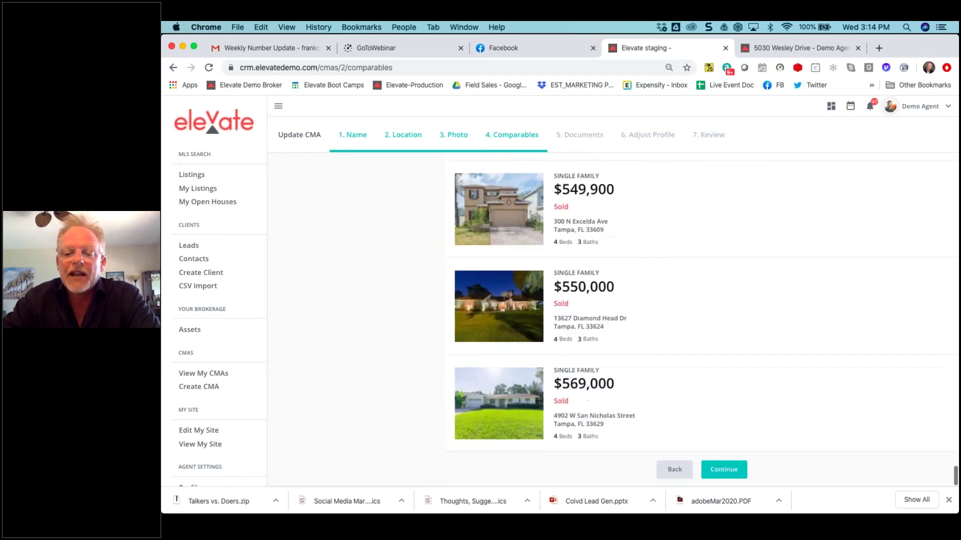
click(724, 470)
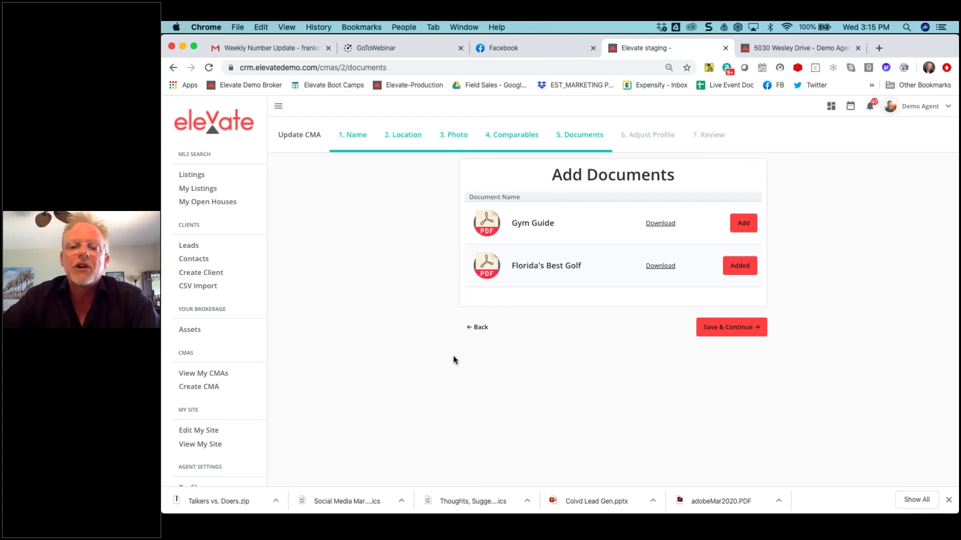
click(731, 327)
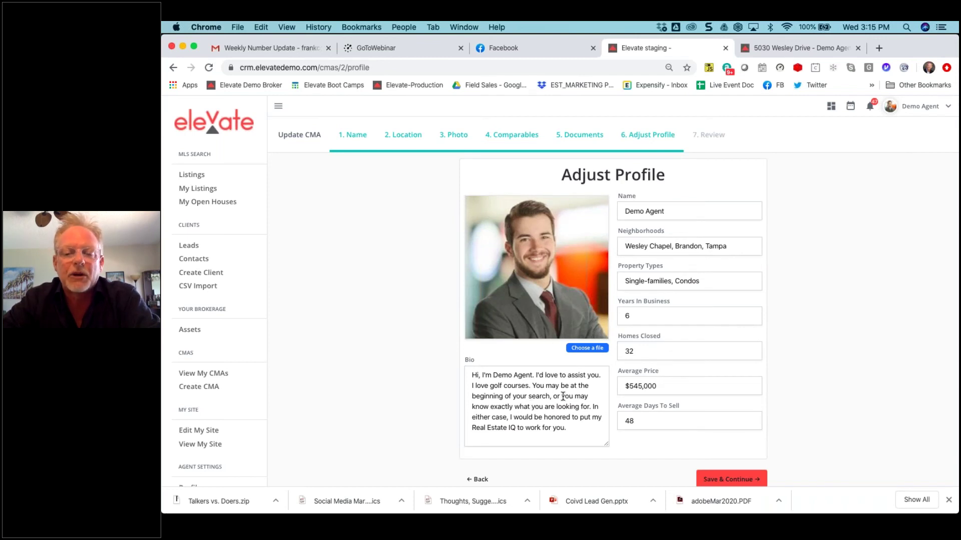
click(719, 476)
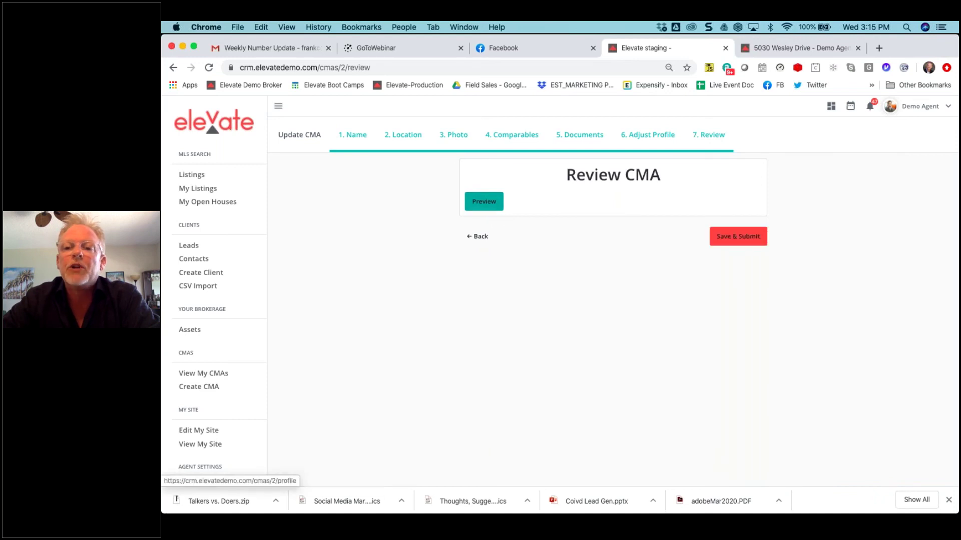
click(807, 47)
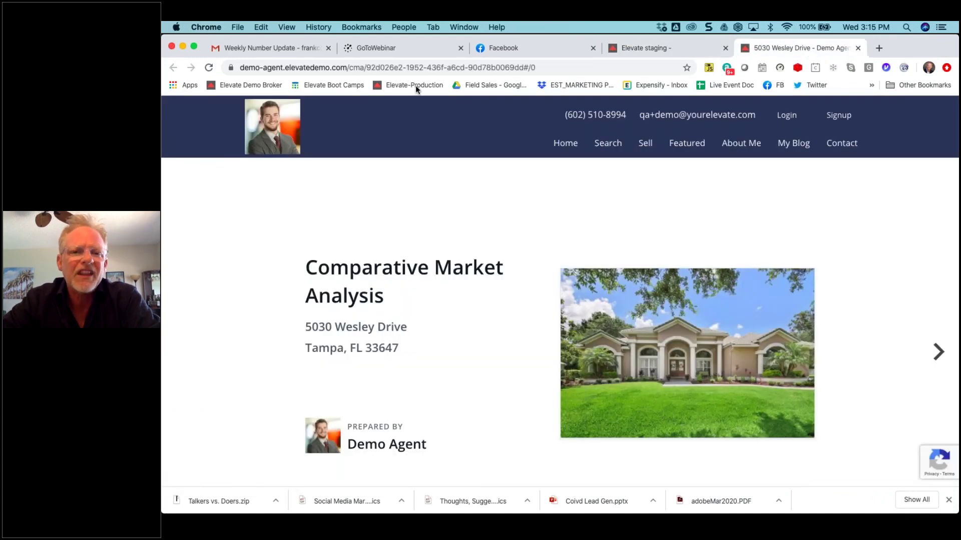
double_click(356, 67)
click(363, 67)
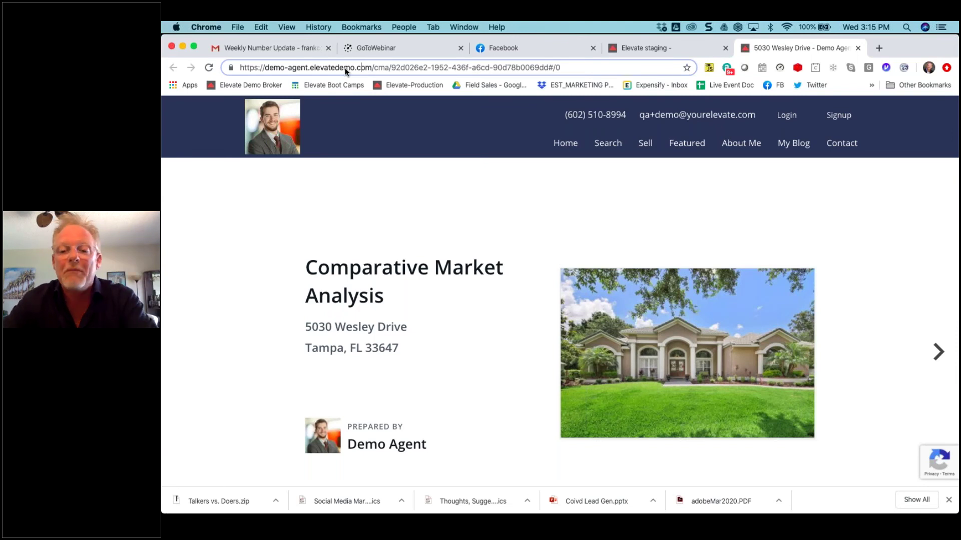
click(938, 352)
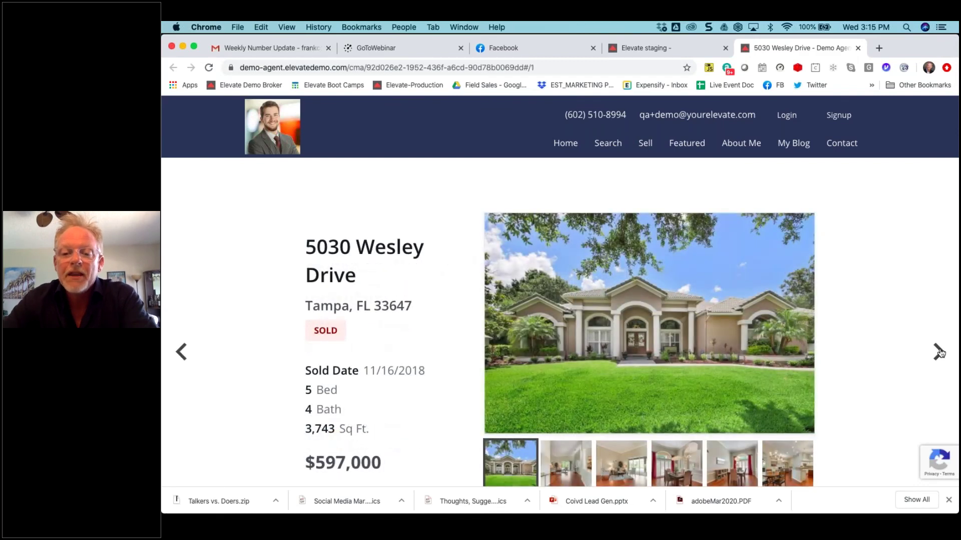
click(938, 352)
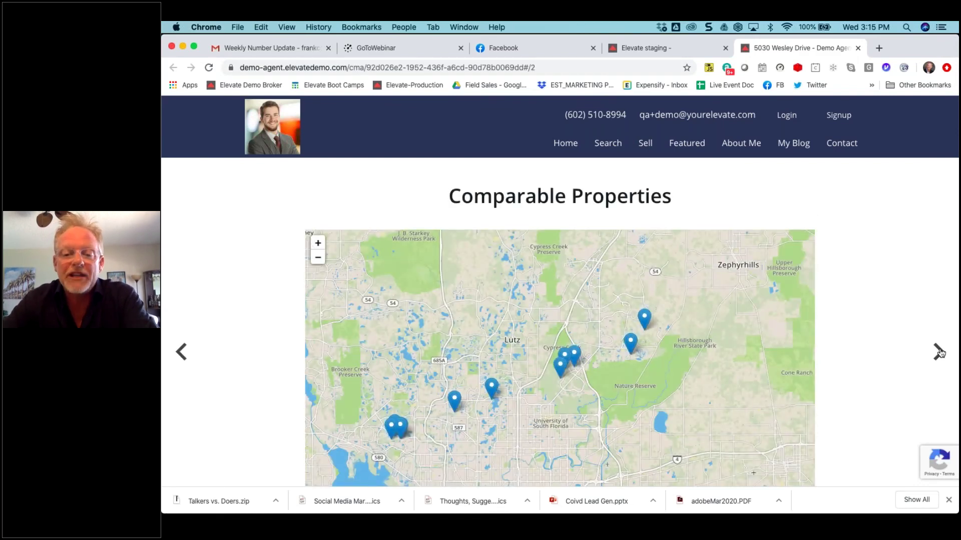
click(938, 352)
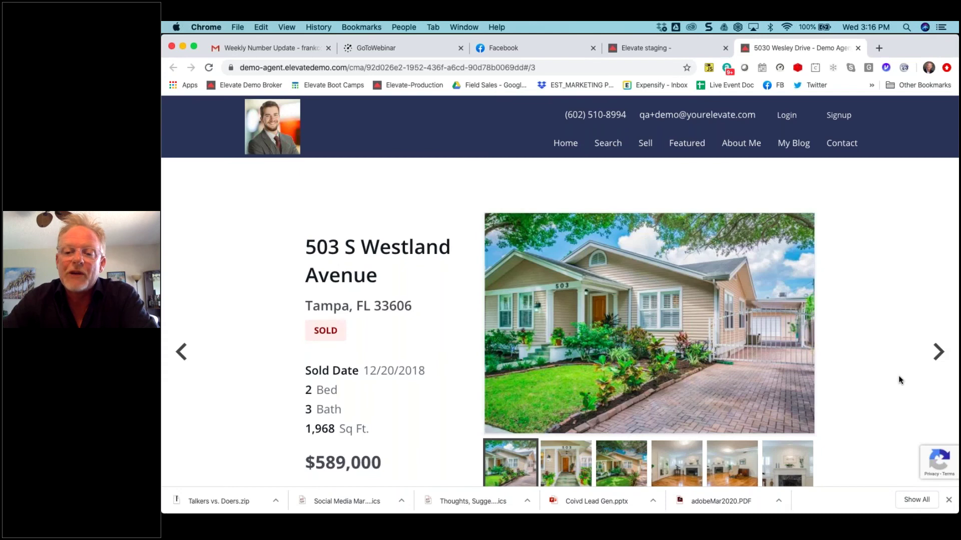
scroll(898, 376, down, 3)
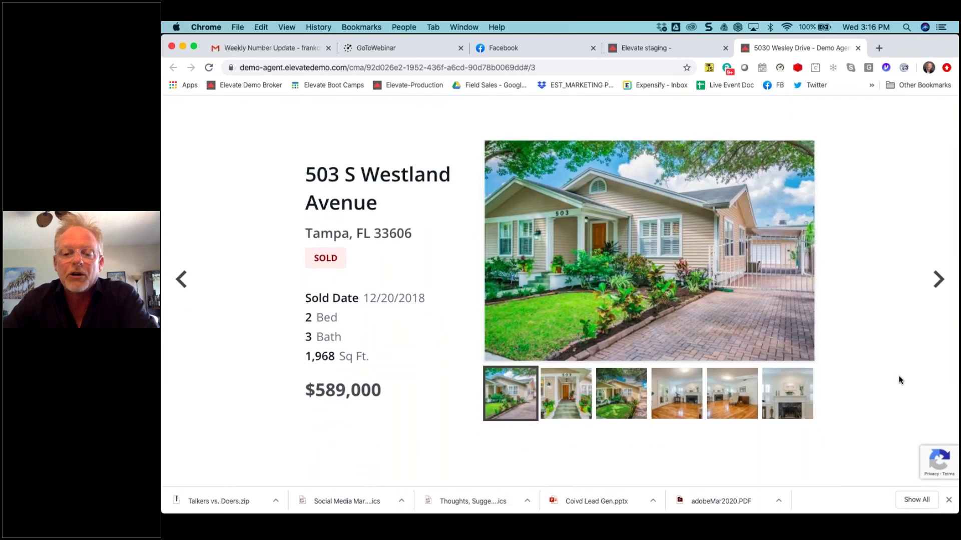
click(940, 281)
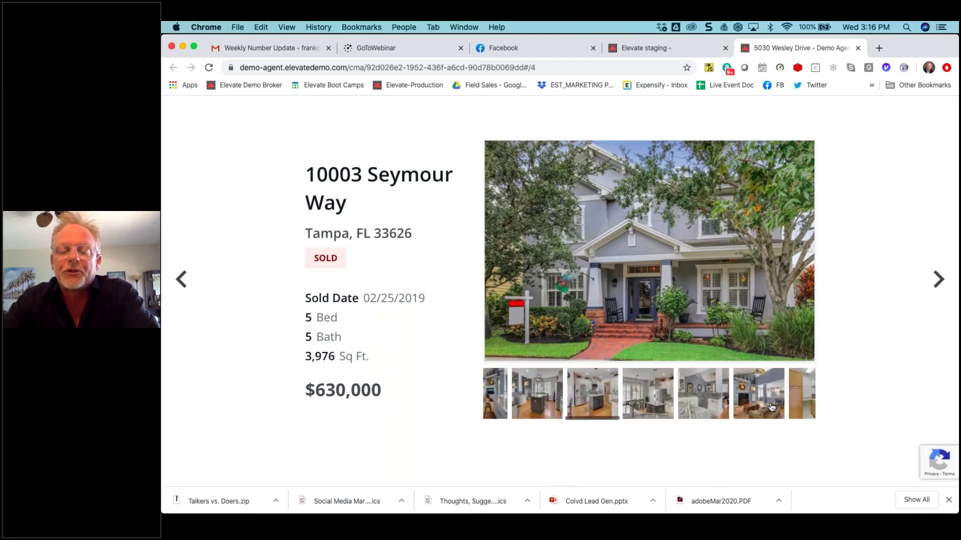
click(701, 397)
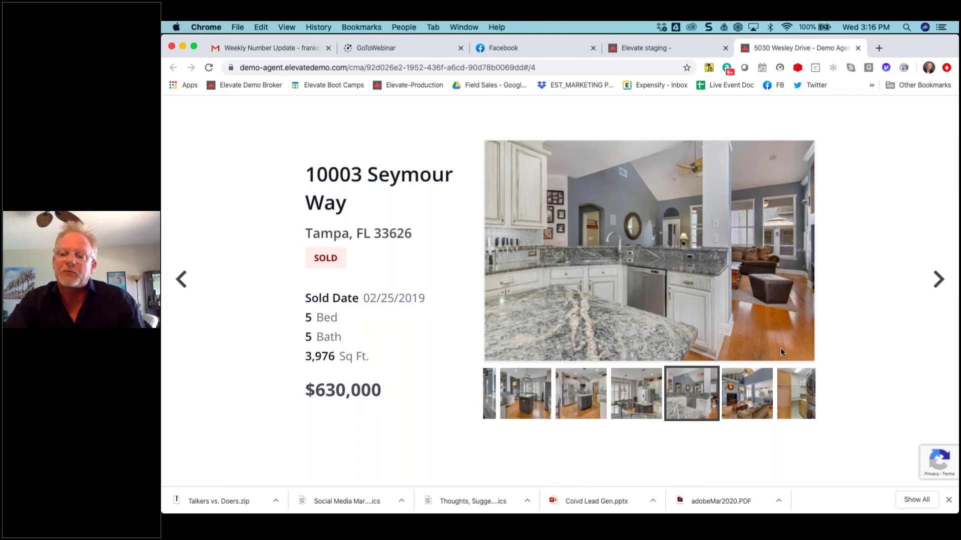
click(939, 286)
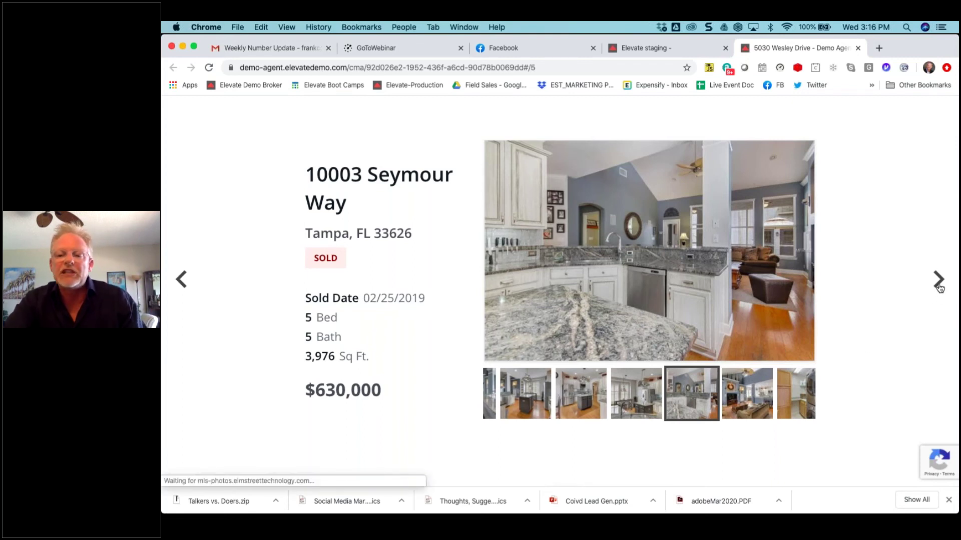
click(939, 287)
click(939, 287)
click(939, 287)
click(938, 286)
click(939, 286)
click(939, 286)
click(938, 287)
click(939, 287)
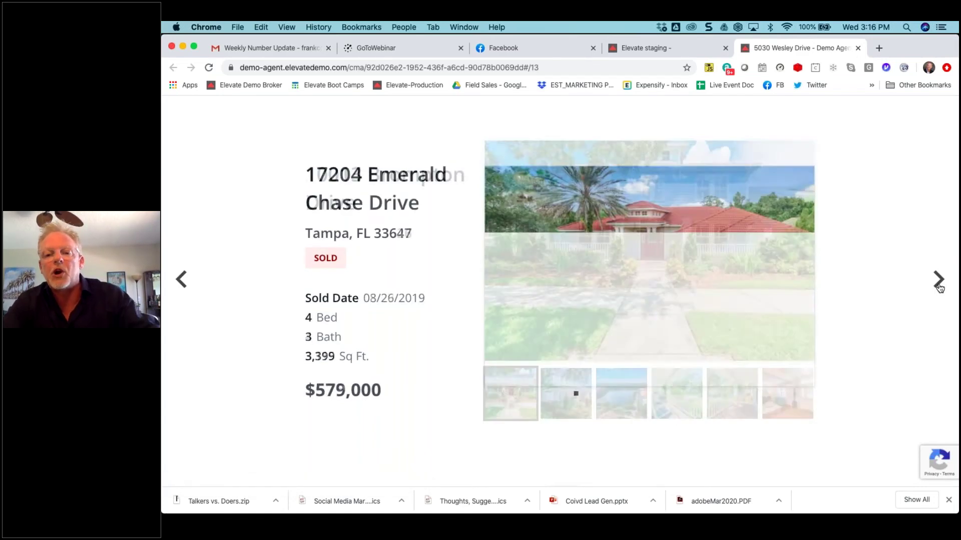
click(938, 286)
click(939, 287)
click(939, 287)
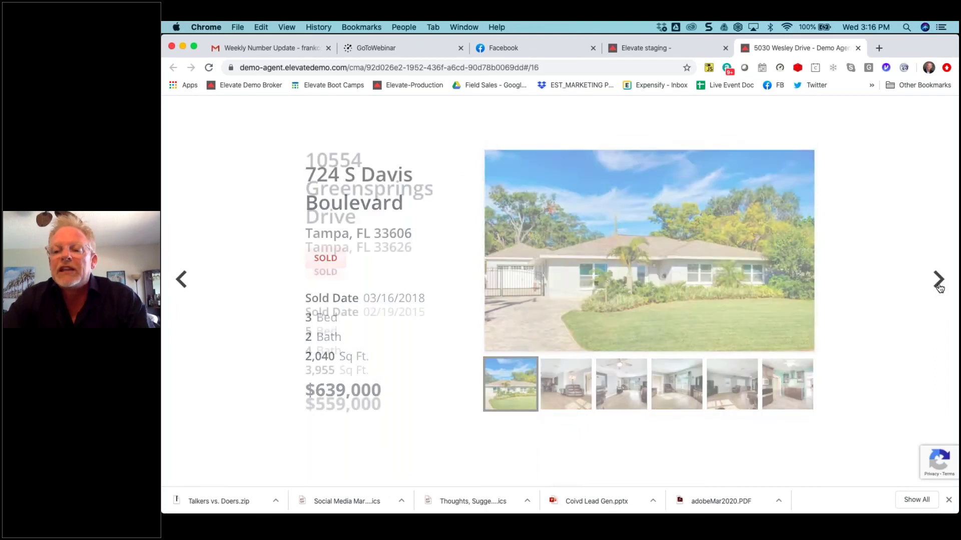
click(939, 286)
click(938, 287)
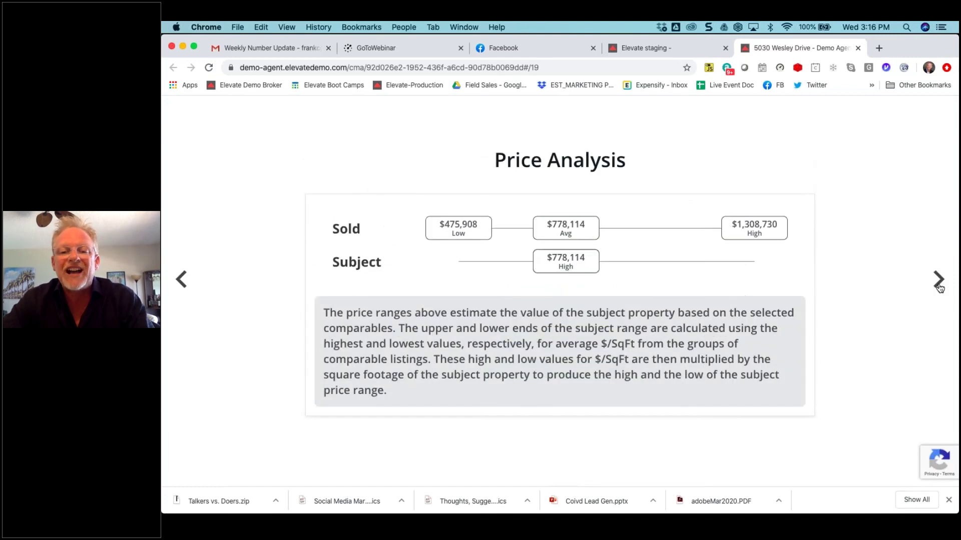
click(939, 286)
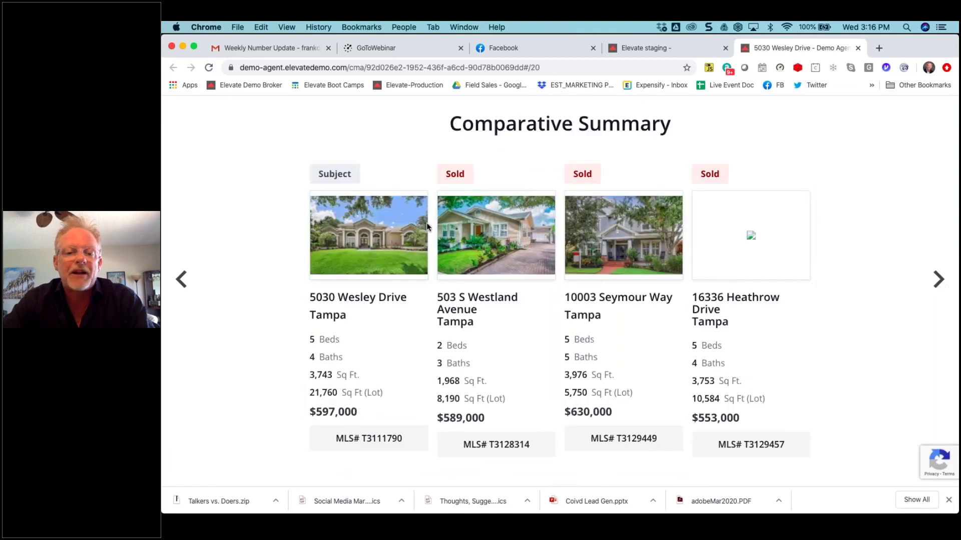
- Page through the summarized comparables to the agent profile, back to Documents, then return to Review CMA
click(940, 281)
click(939, 281)
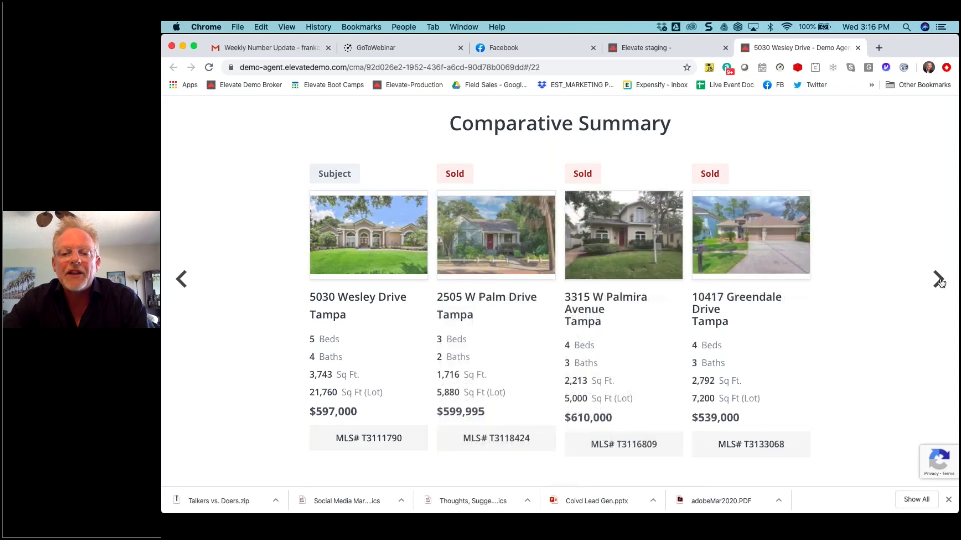
click(939, 281)
click(940, 281)
click(939, 281)
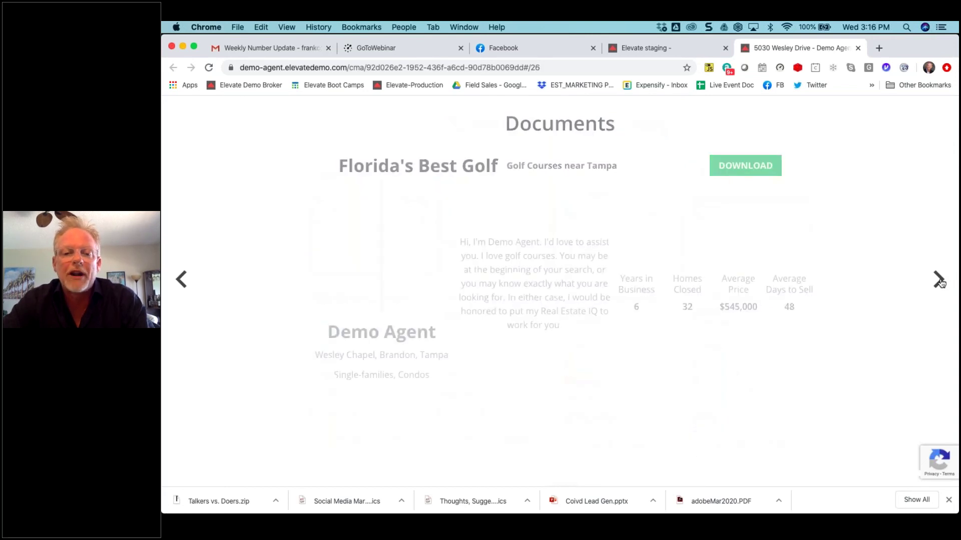
click(182, 285)
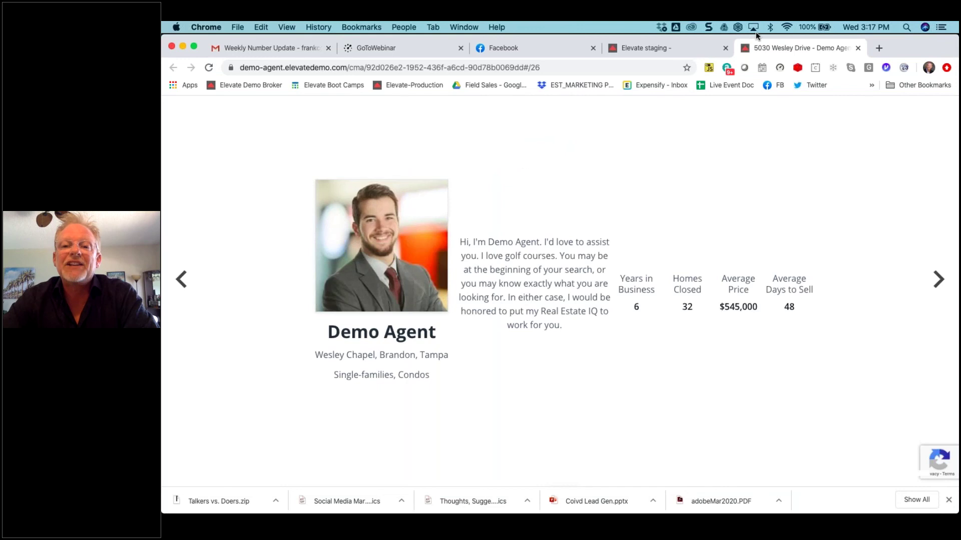
click(678, 50)
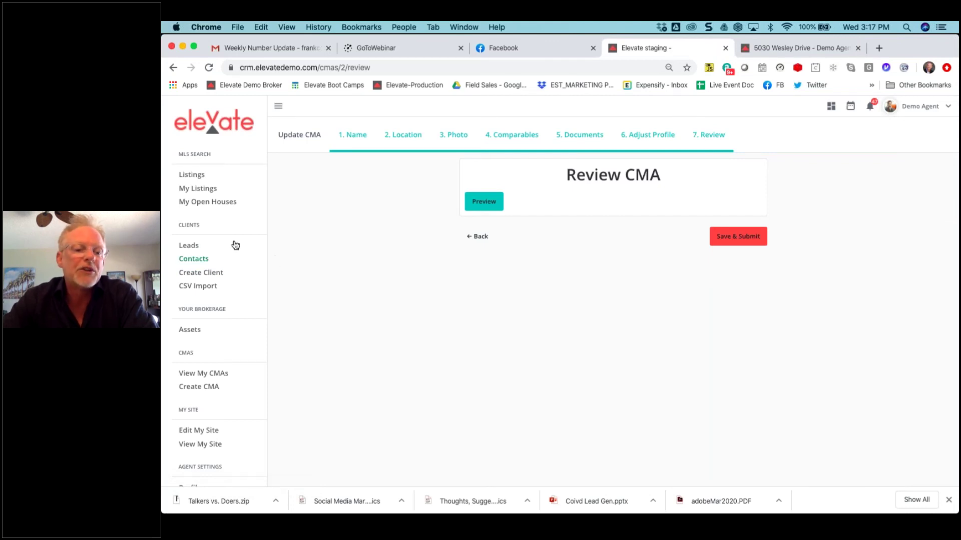
- Open Leads and scroll across the table to see all 14 leads' status, source and communication columns
click(193, 245)
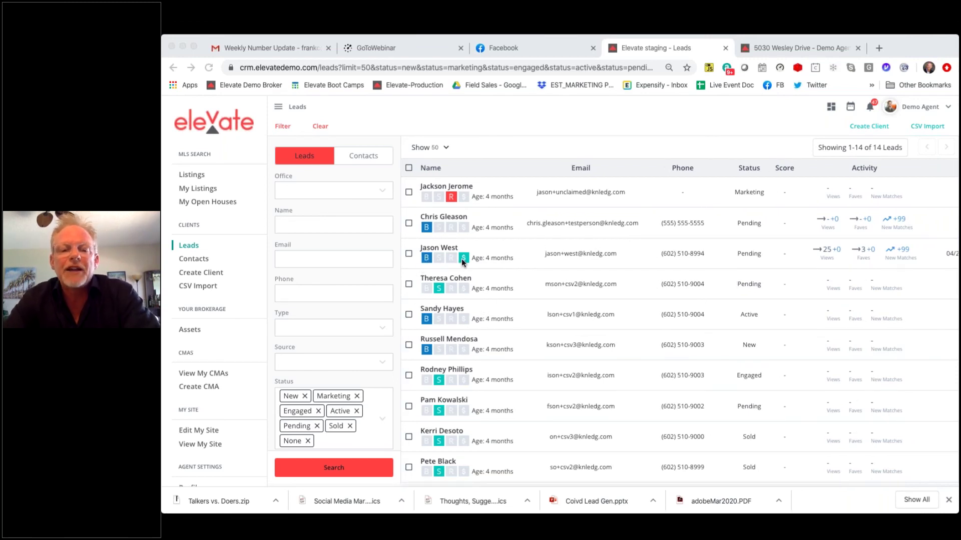
scroll(791, 268, right, 5)
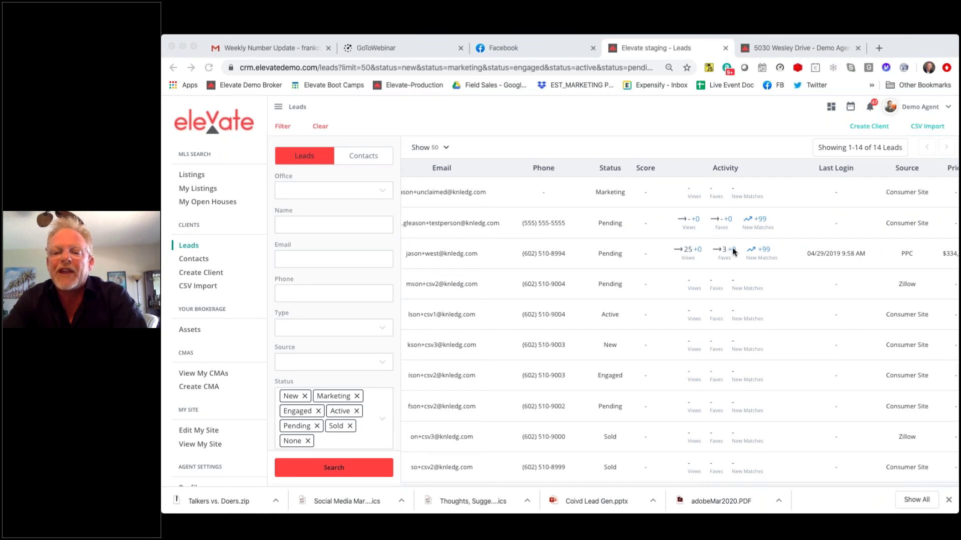
scroll(865, 253, right, 2)
scroll(864, 253, right, 5)
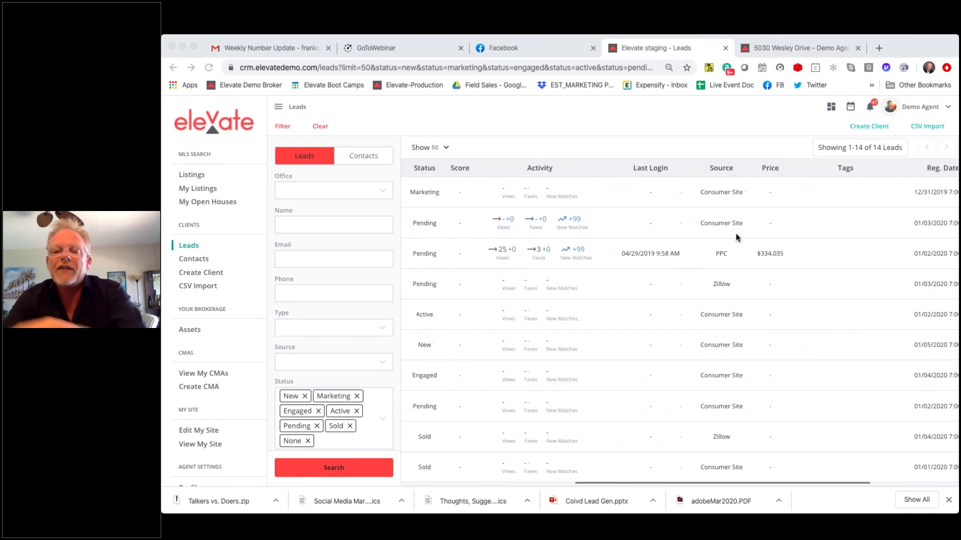
scroll(873, 280, right, 5)
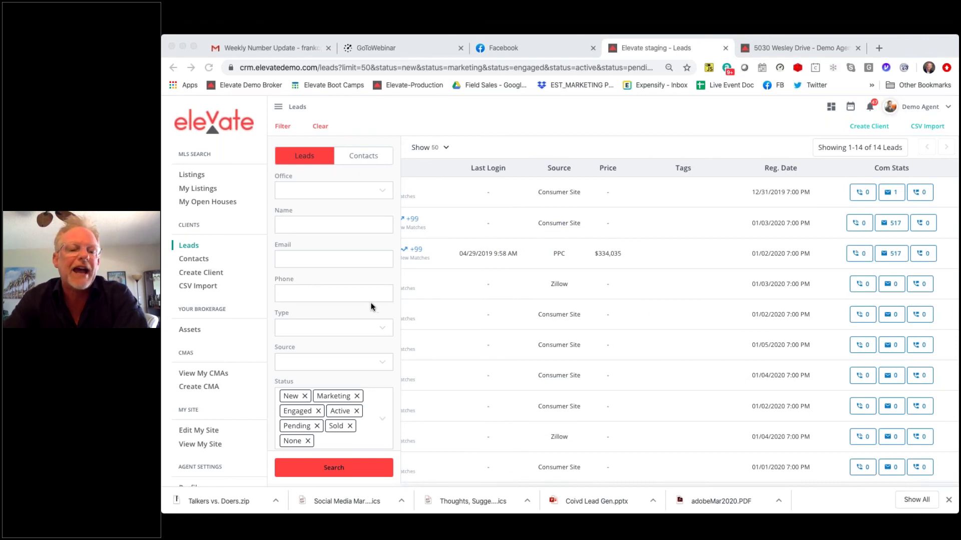
scroll(358, 301, down, 1)
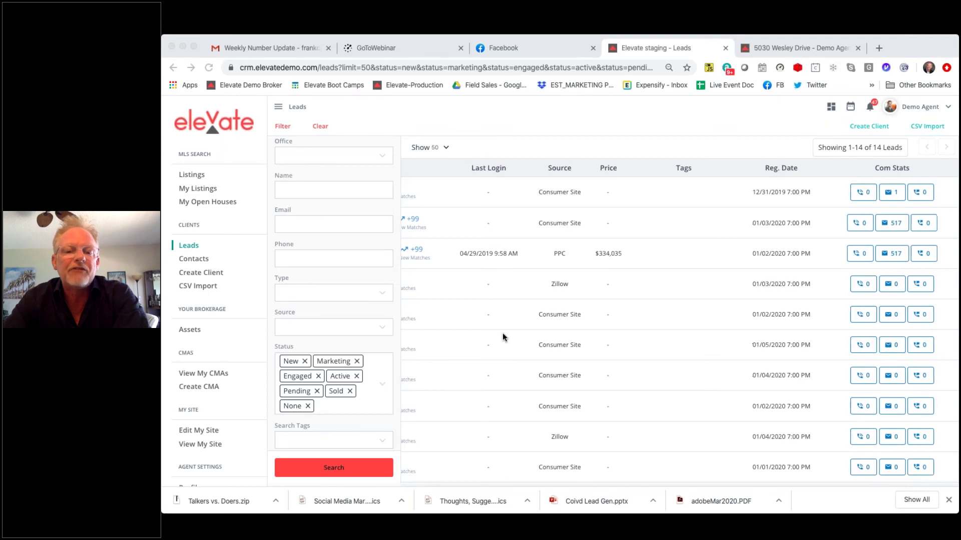
scroll(503, 332, left, 5)
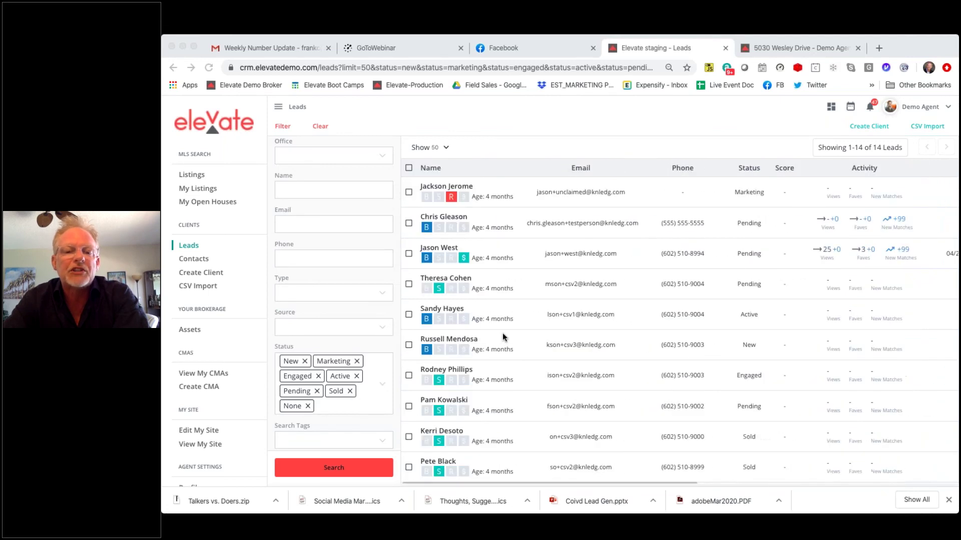
- Open the Zillow seller lead's profile and set its status to Engaged
click(442, 282)
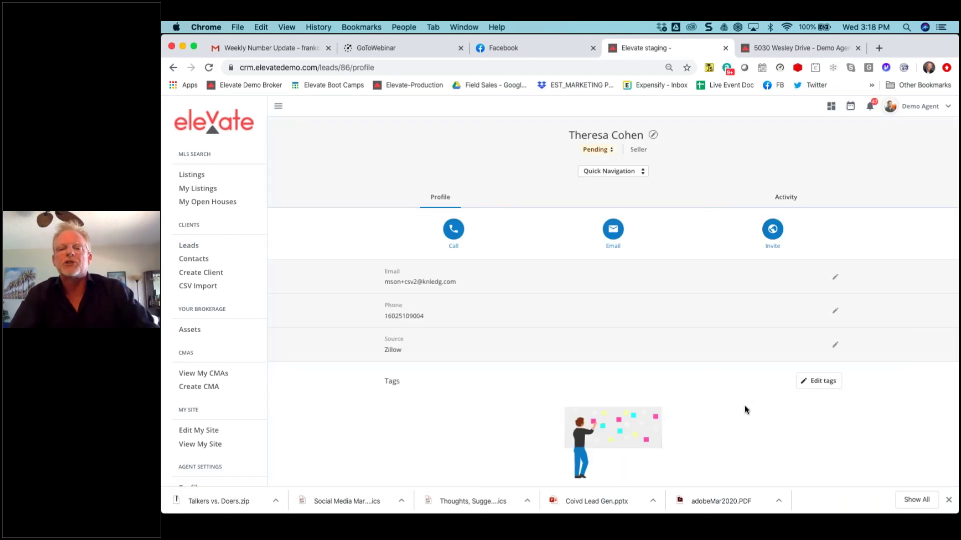
scroll(730, 381, down, 1)
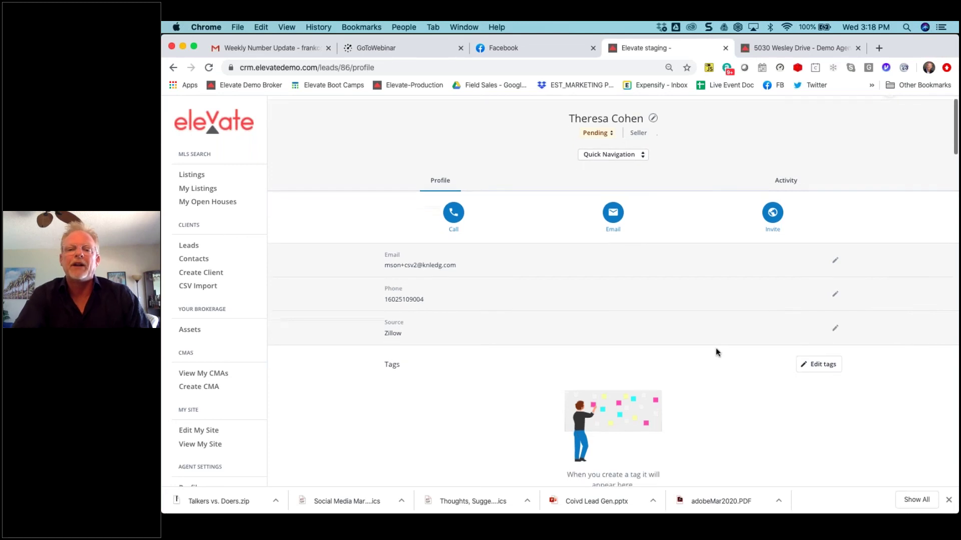
click(611, 134)
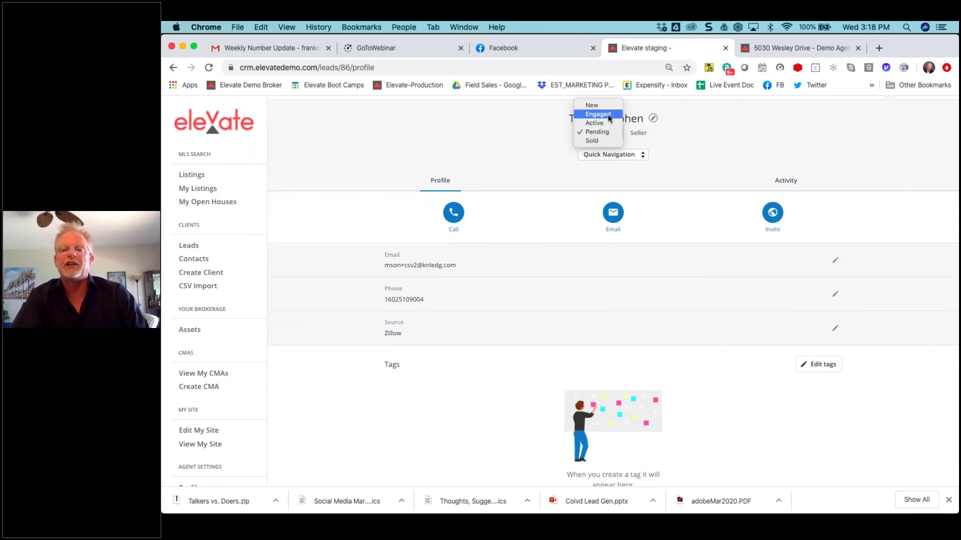
click(608, 114)
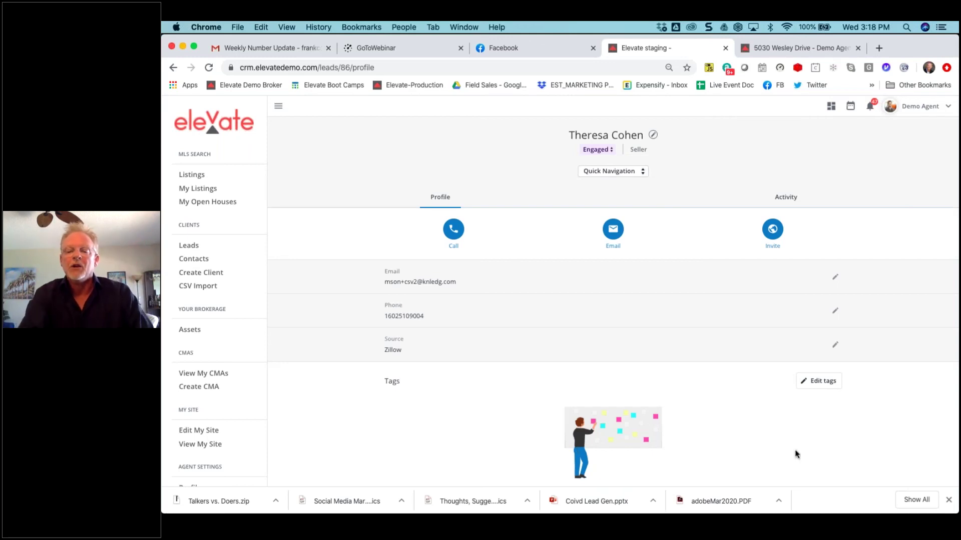
- Review the lead's follow-up tasks, then change its status to Active
scroll(795, 453, down, 4)
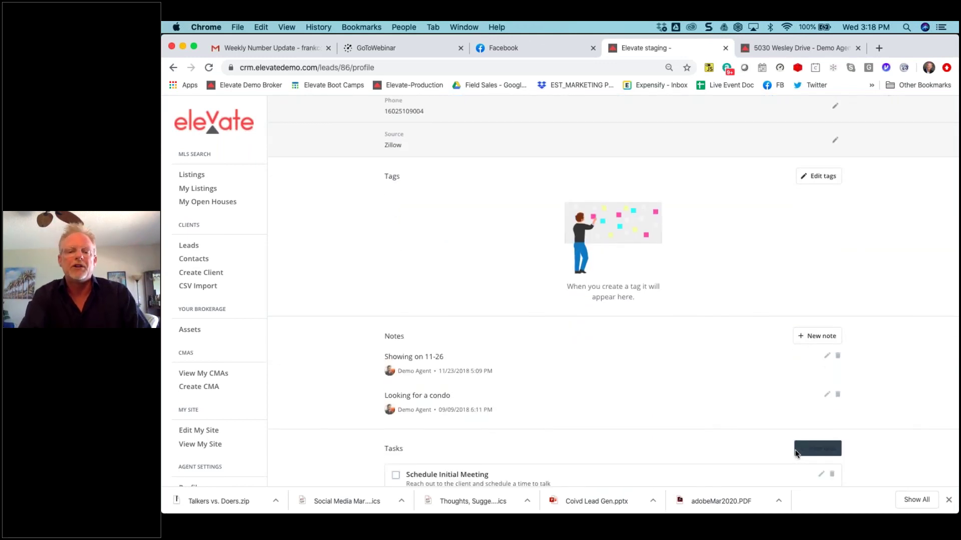
scroll(774, 400, down, 6)
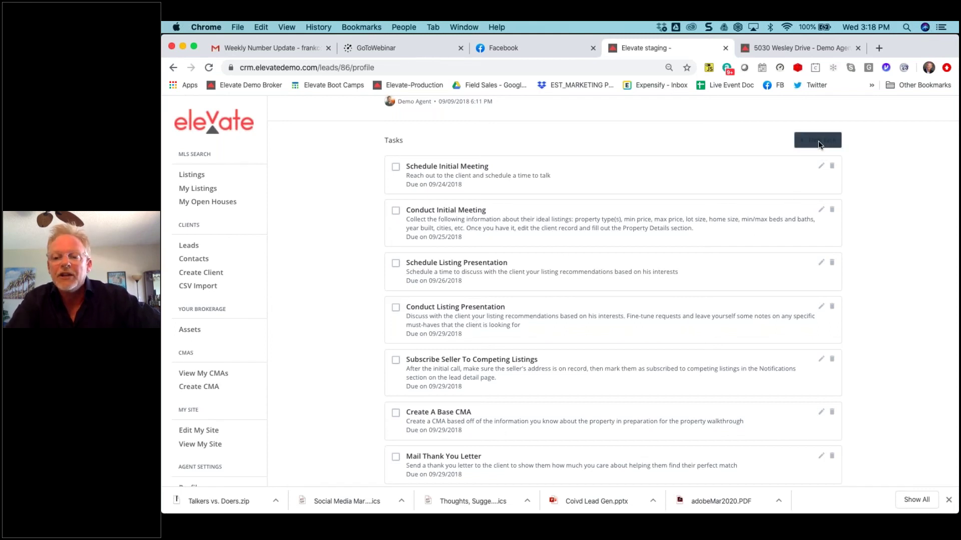
scroll(865, 288, up, 8)
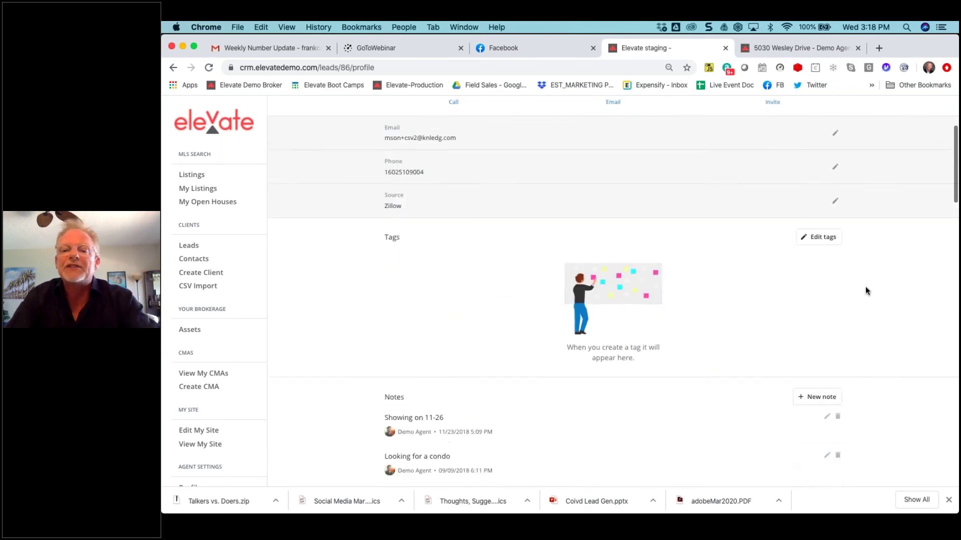
scroll(866, 291, up, 3)
click(609, 149)
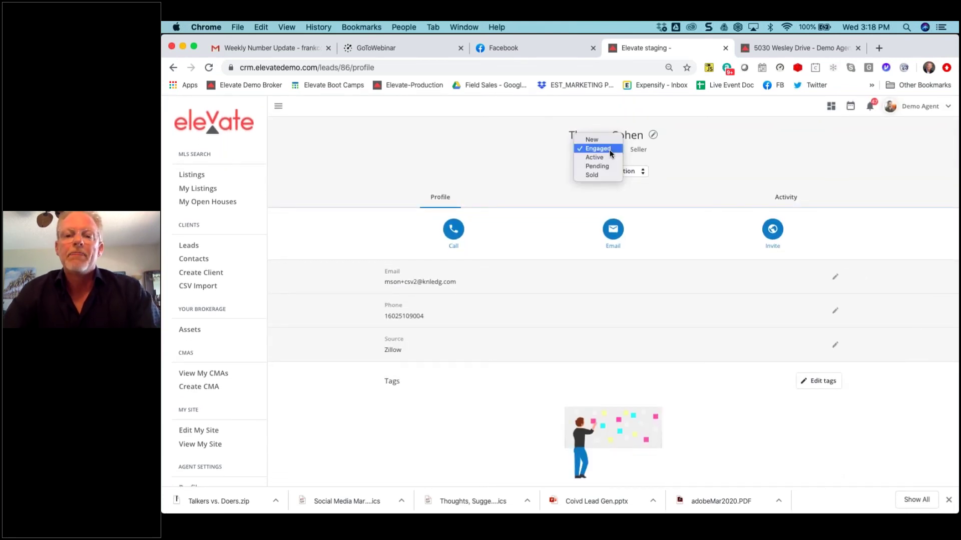
click(606, 157)
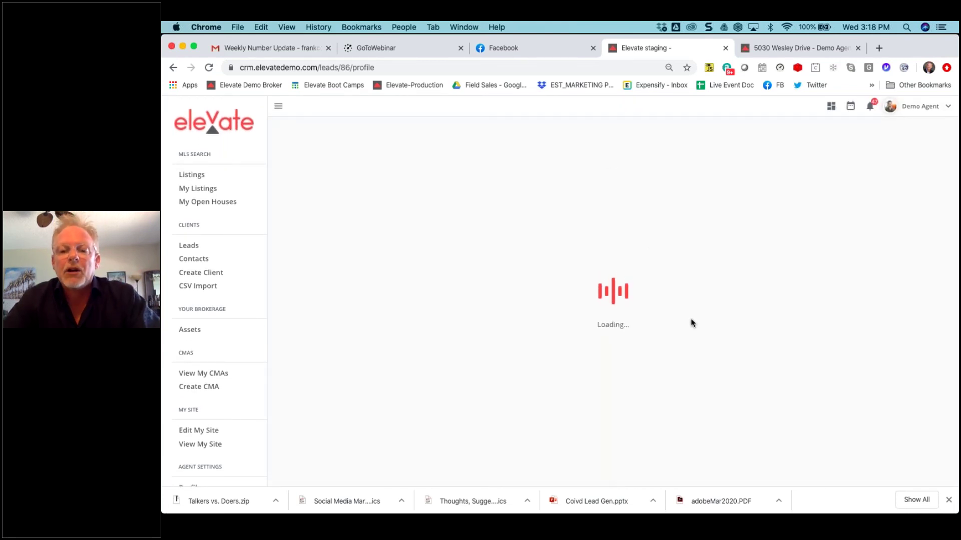
- Reset the seller lead's status to Pending and go back to the Leads list
scroll(691, 319, down, 6)
scroll(690, 318, down, 4)
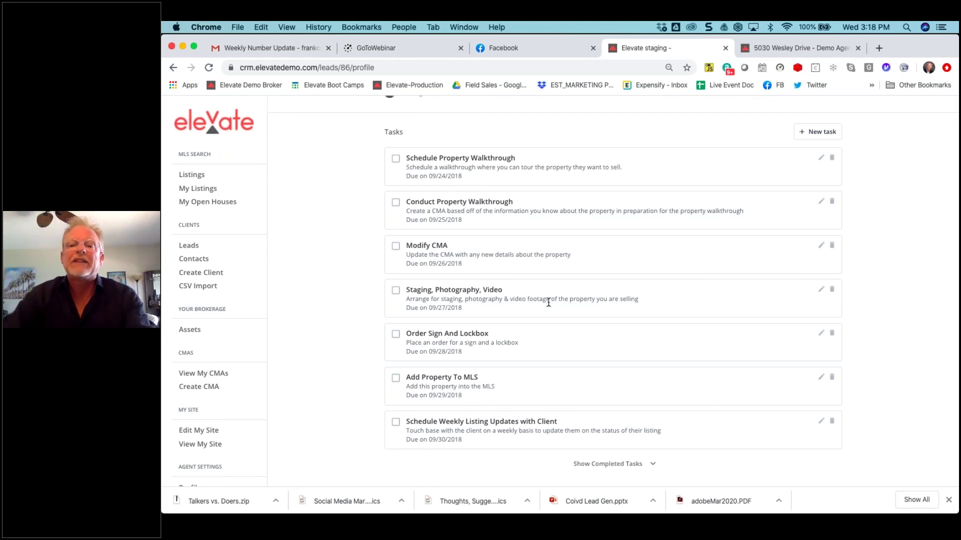
scroll(907, 279, up, 10)
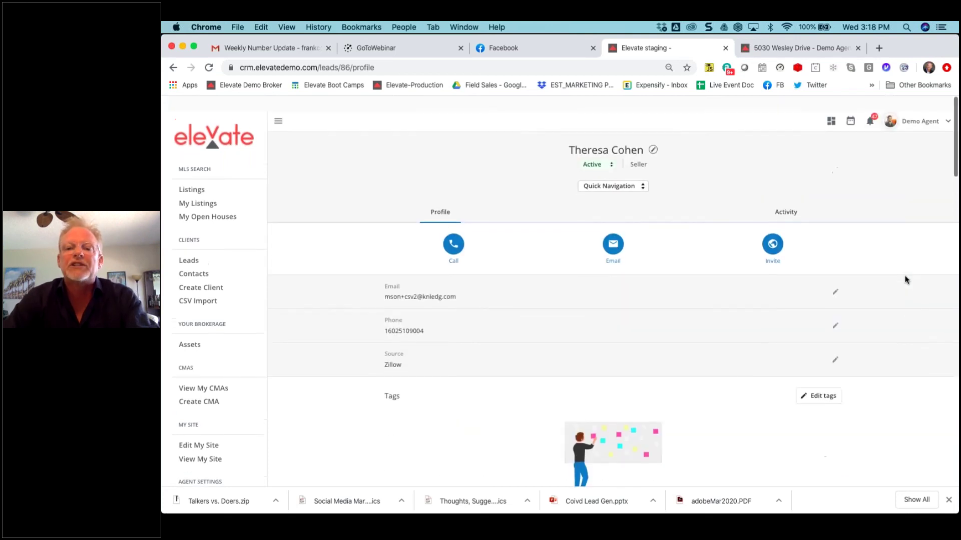
click(612, 151)
click(608, 156)
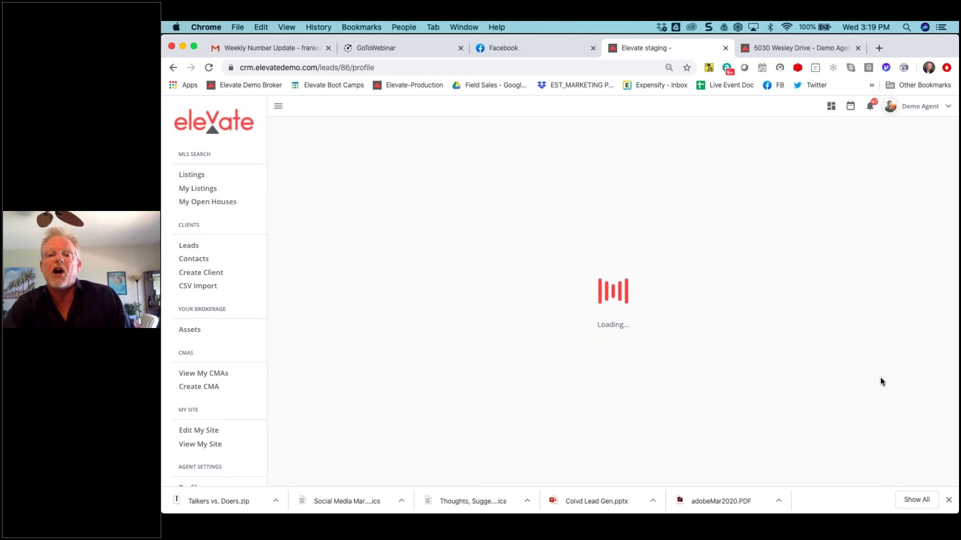
scroll(880, 382, down, 10)
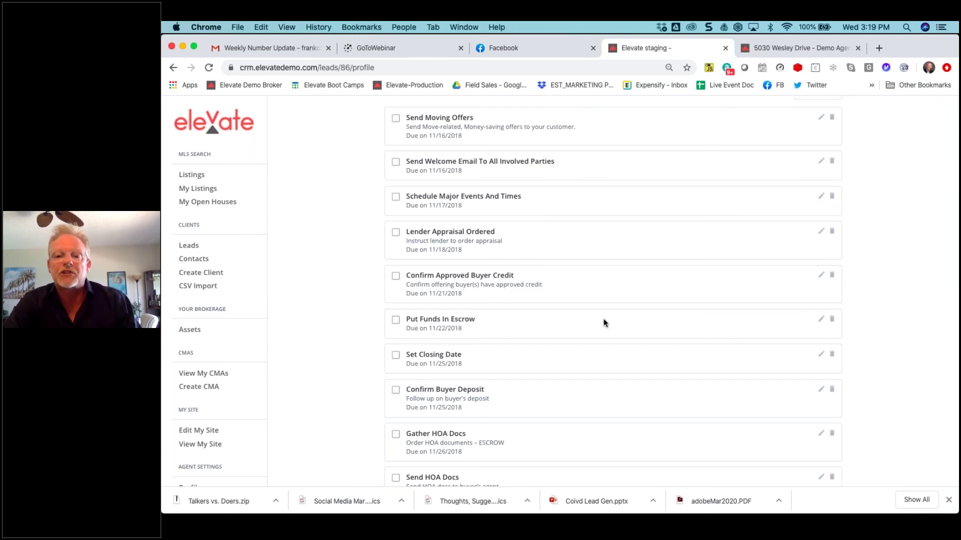
scroll(602, 318, up, 10)
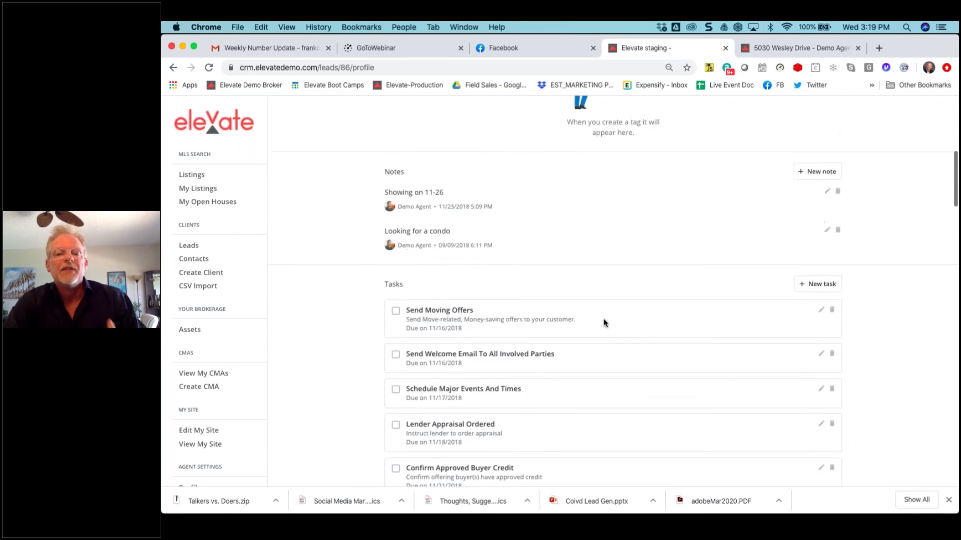
click(172, 68)
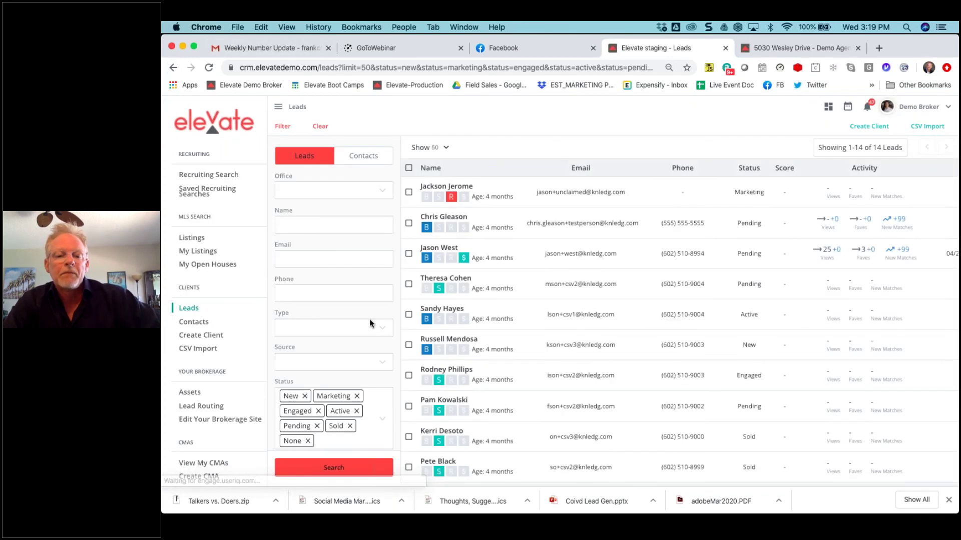
- Open the pending buyer lead's Activity tab and jump to its saved searches
click(437, 222)
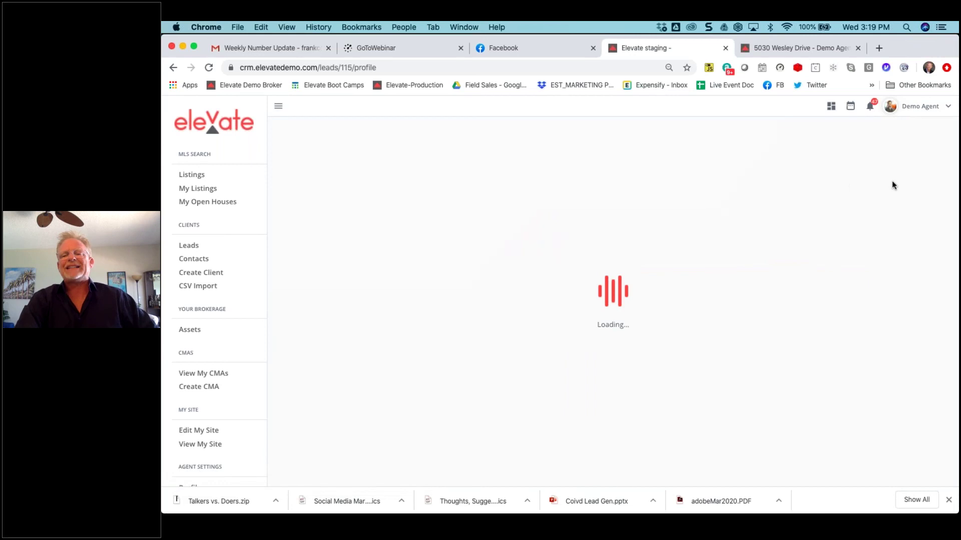
click(789, 202)
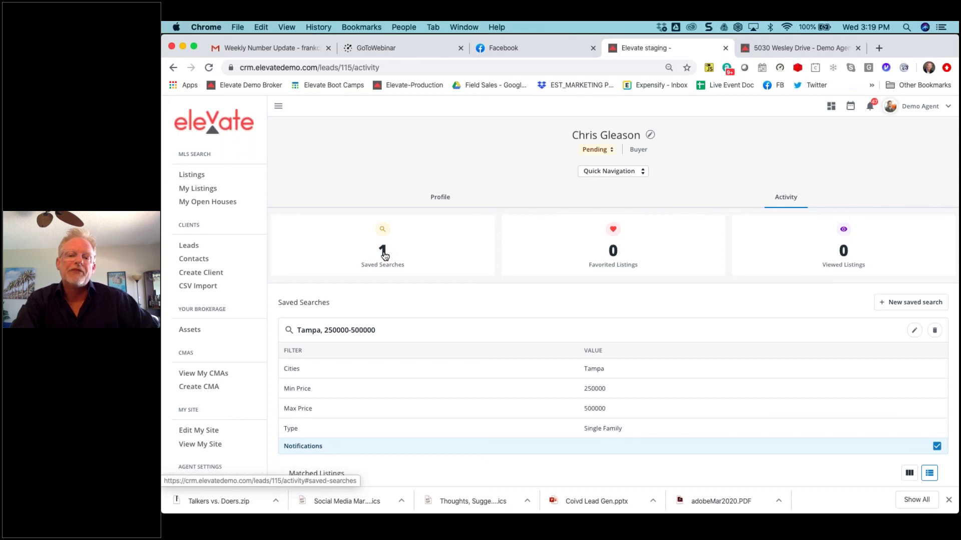
click(384, 256)
scroll(522, 405, down, 2)
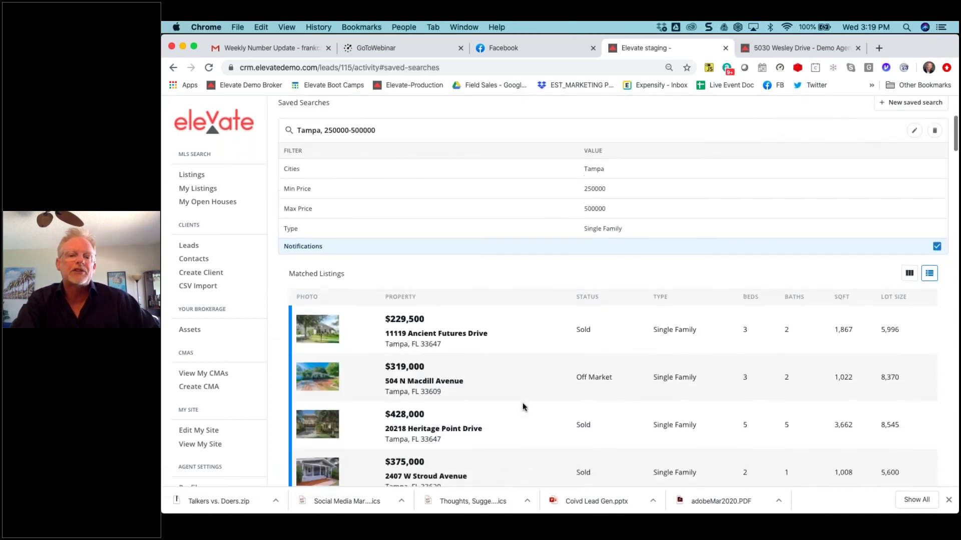
scroll(523, 403, down, 1)
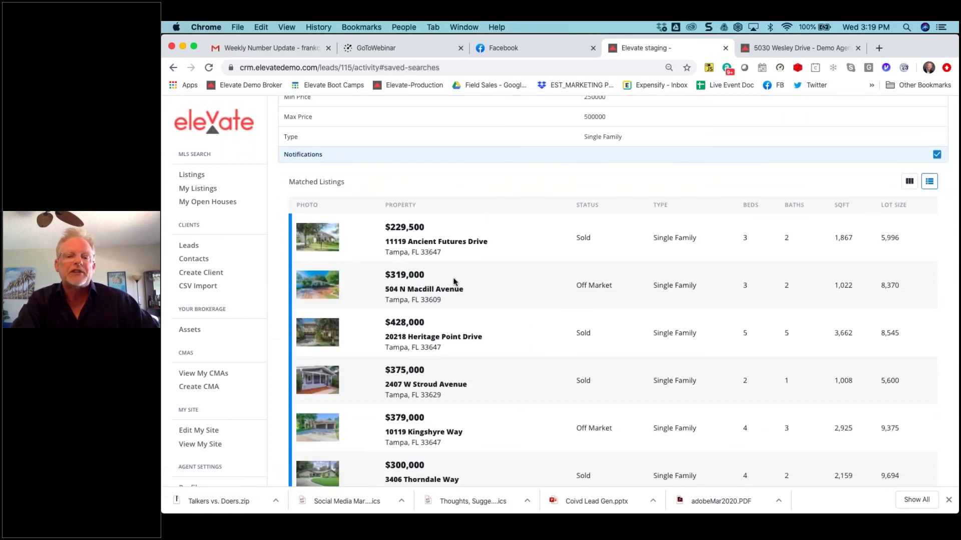
scroll(511, 387, down, 3)
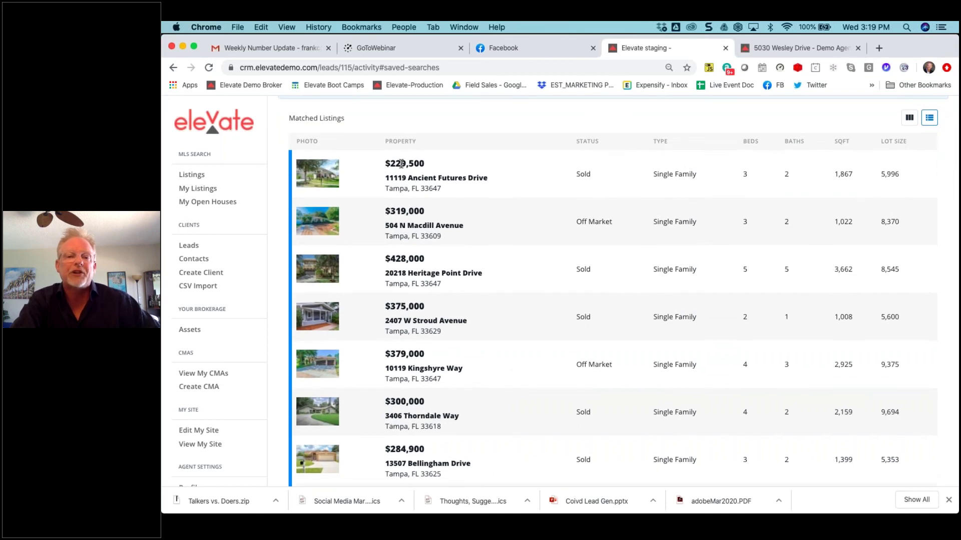
scroll(514, 281, up, 10)
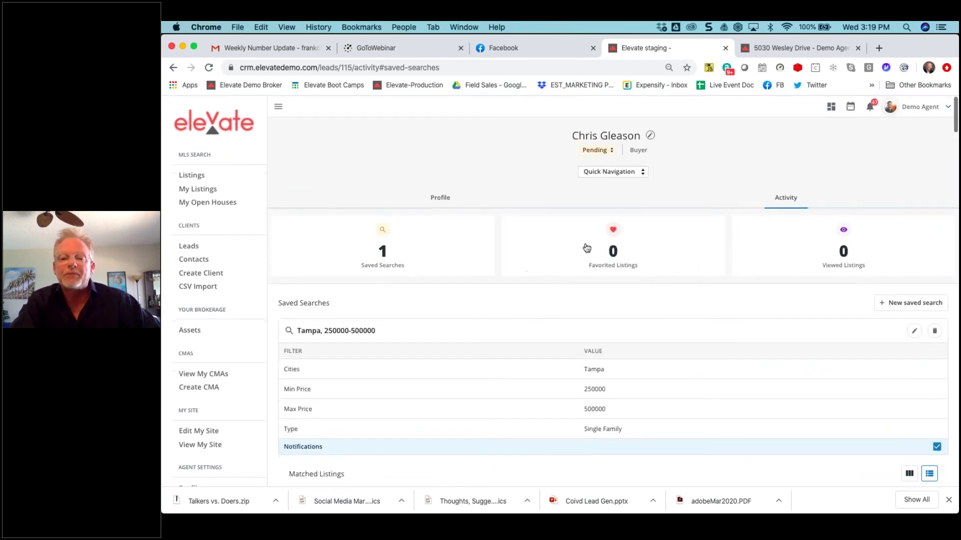
scroll(488, 412, down, 10)
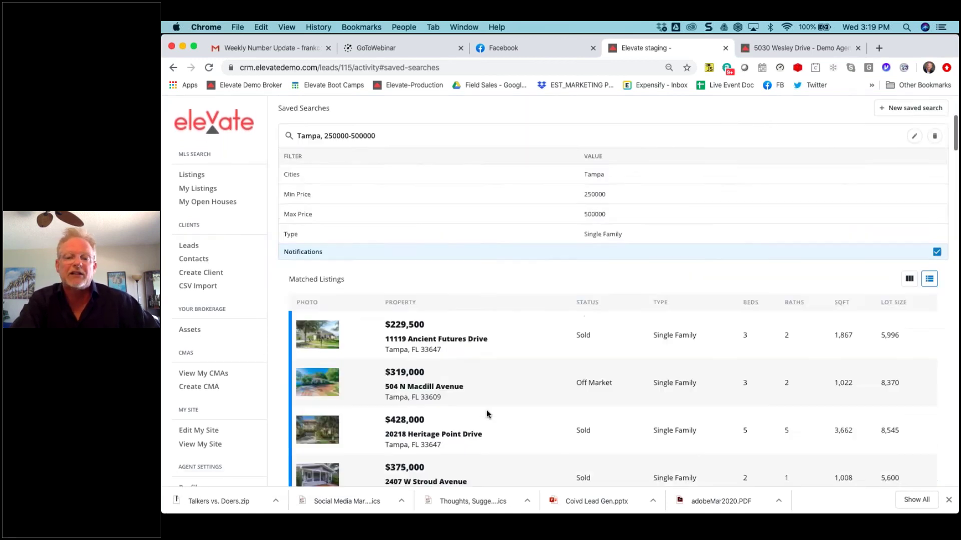
scroll(486, 409, down, 10)
scroll(429, 258, up, 5)
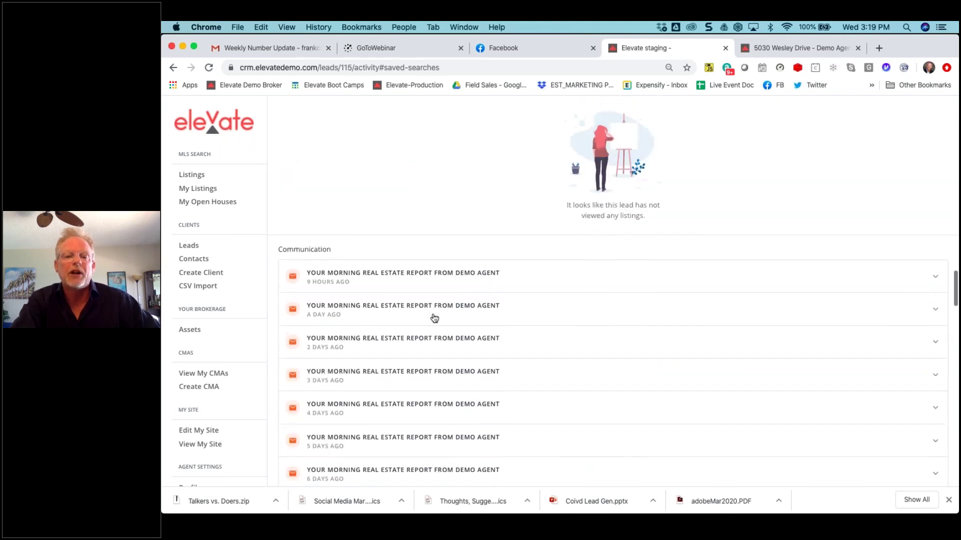
click(395, 275)
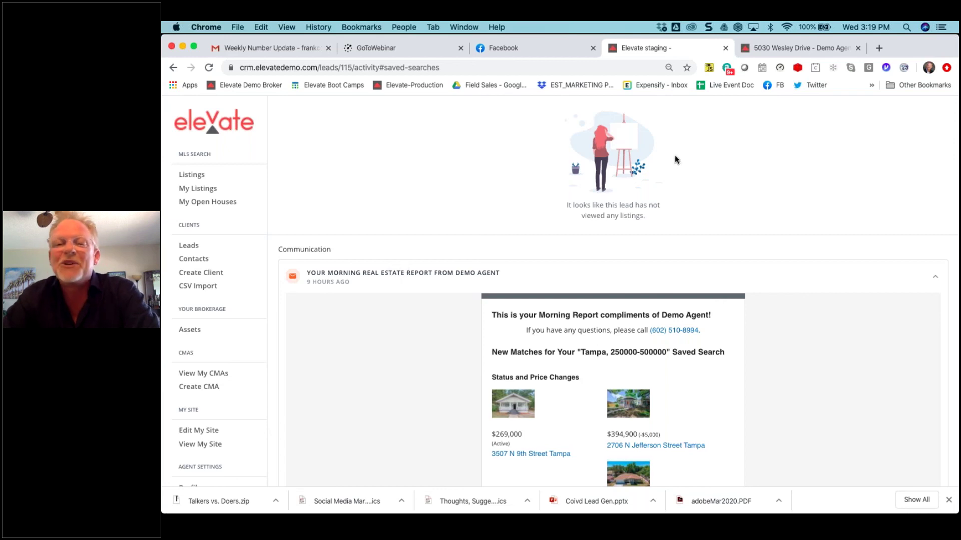
click(793, 47)
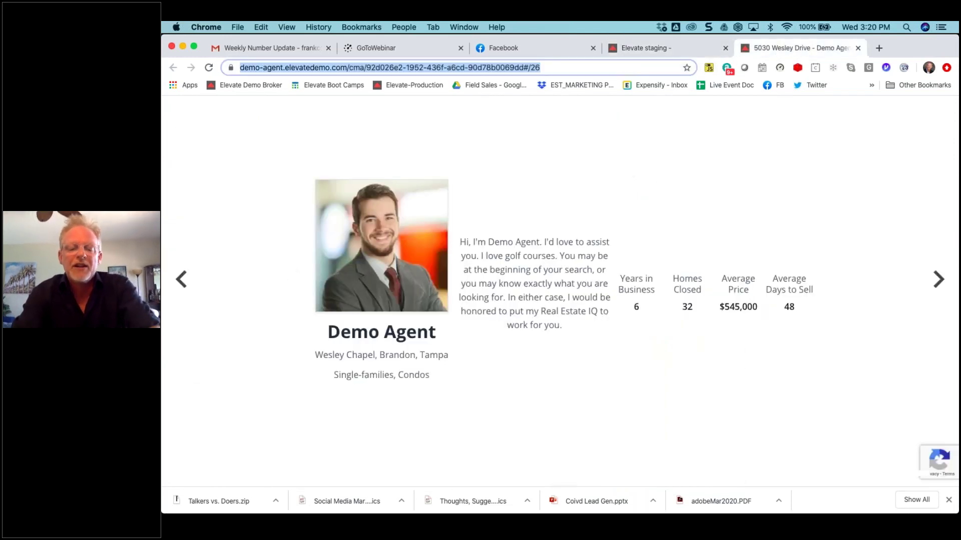
- Load yourcapeguy.com, scroll through its homepage listings, and open the agent's blog
text(yourcapeguy.com)
key(Return)
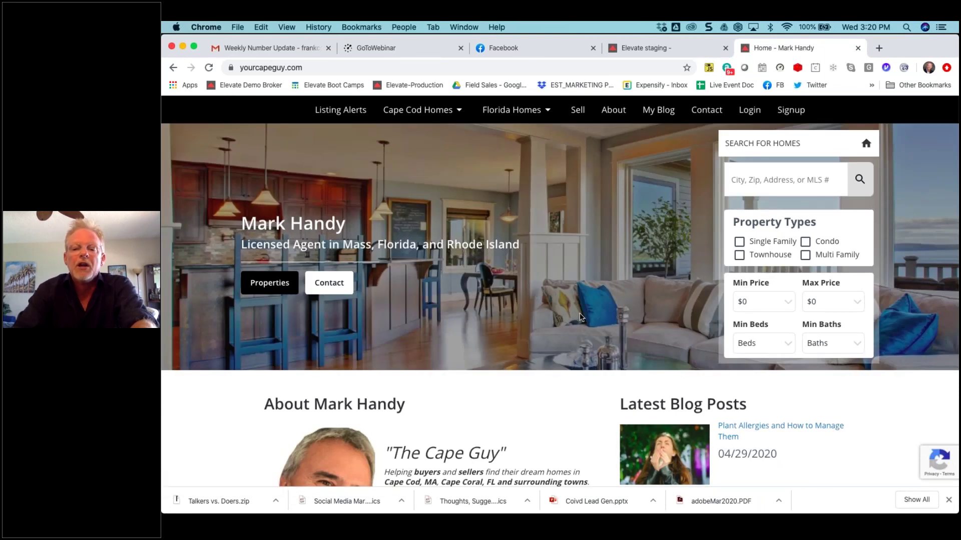
scroll(580, 316, down, 5)
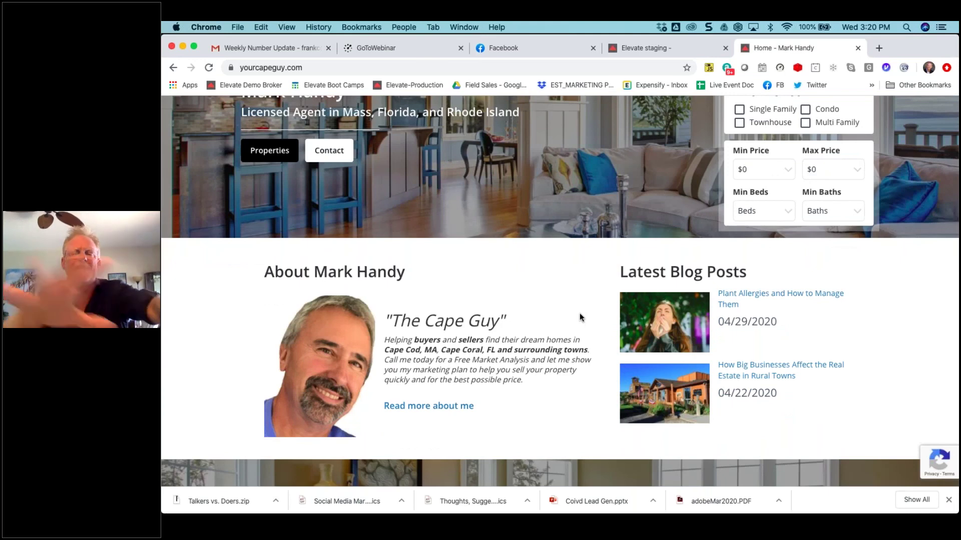
scroll(580, 316, down, 2)
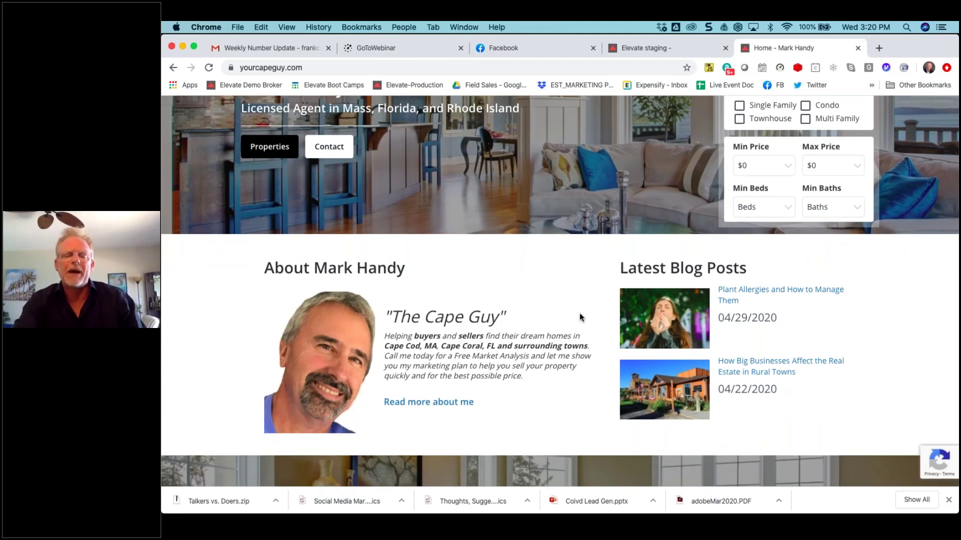
scroll(560, 291, down, 5)
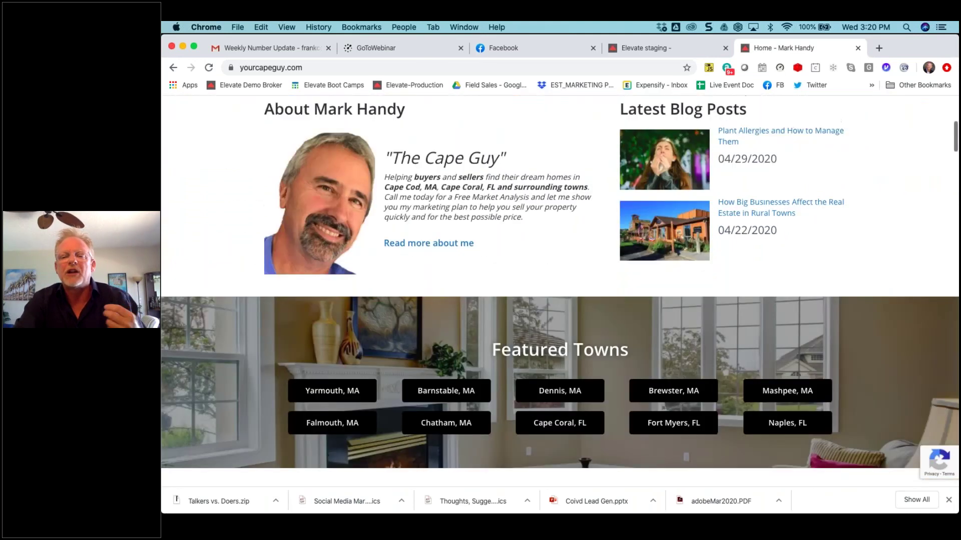
scroll(560, 291, down, 4)
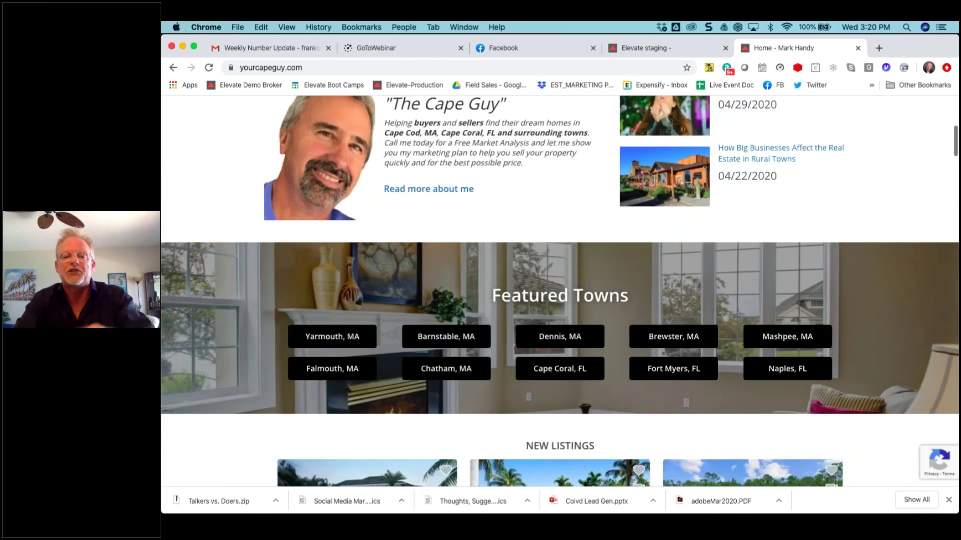
scroll(607, 278, down, 6)
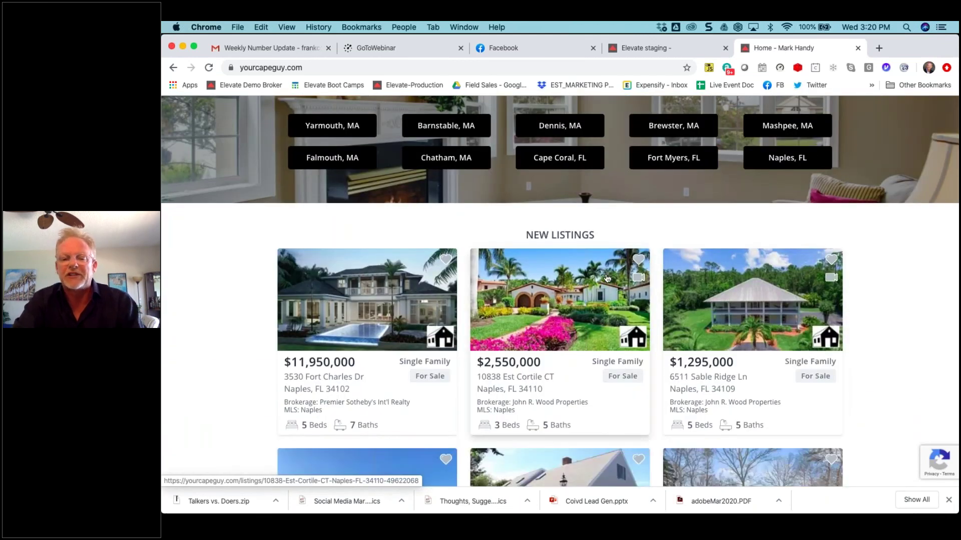
scroll(607, 278, down, 20)
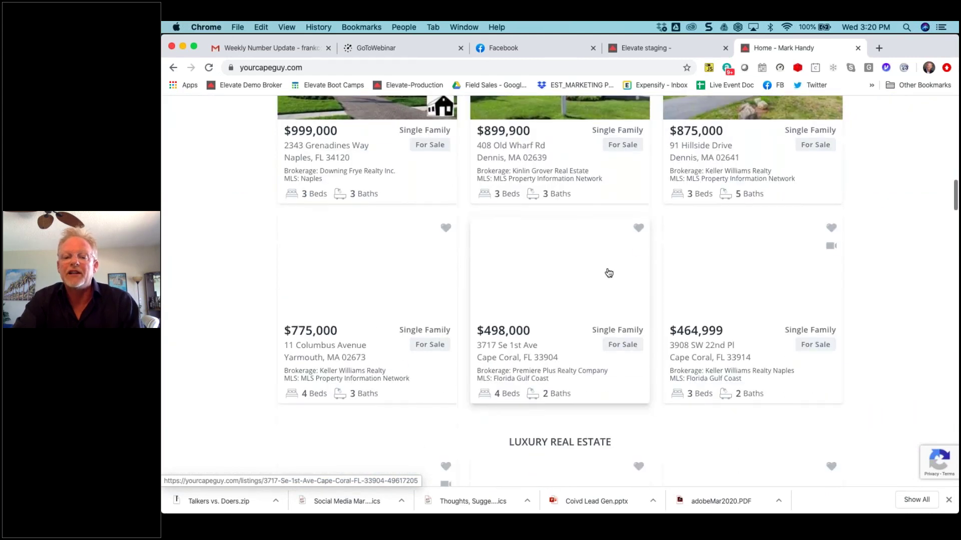
scroll(621, 300, down, 8)
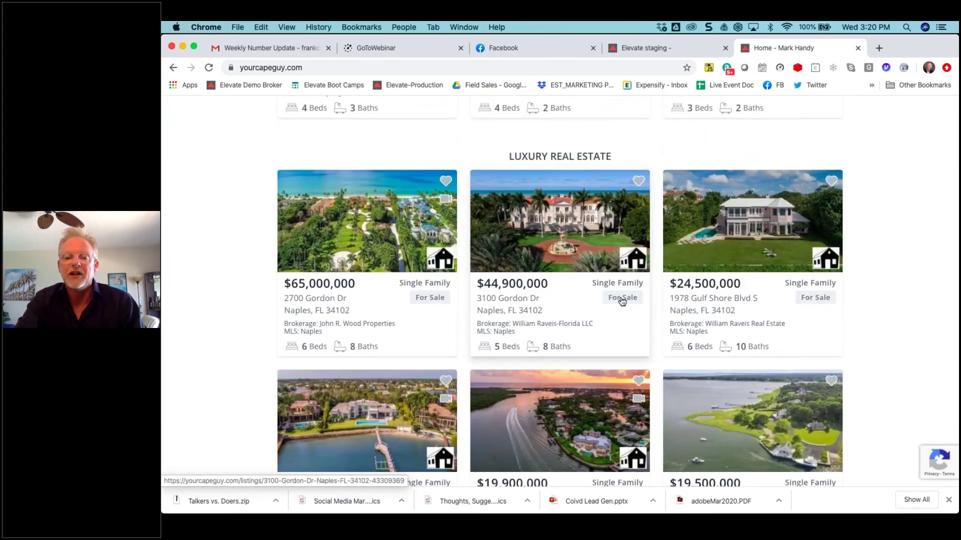
scroll(622, 300, down, 20)
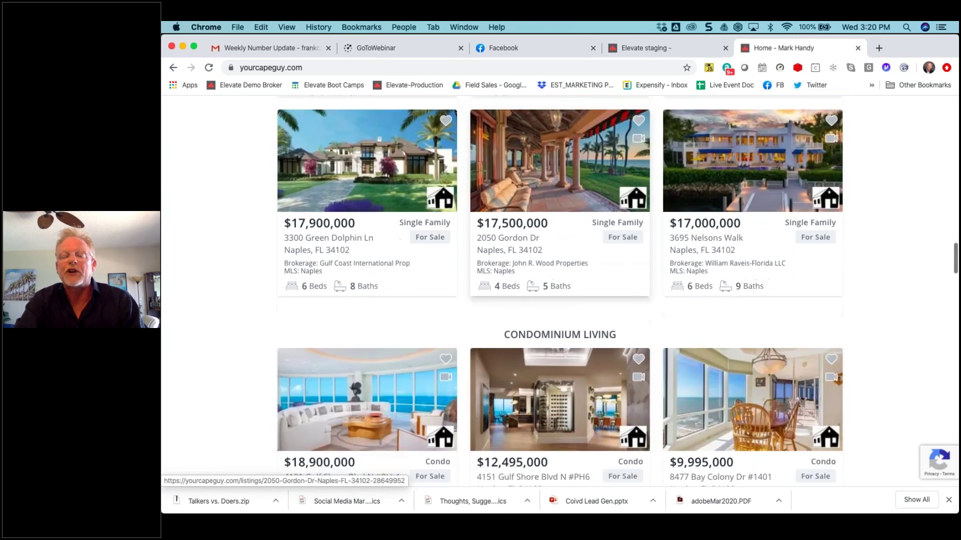
scroll(590, 317, down, 20)
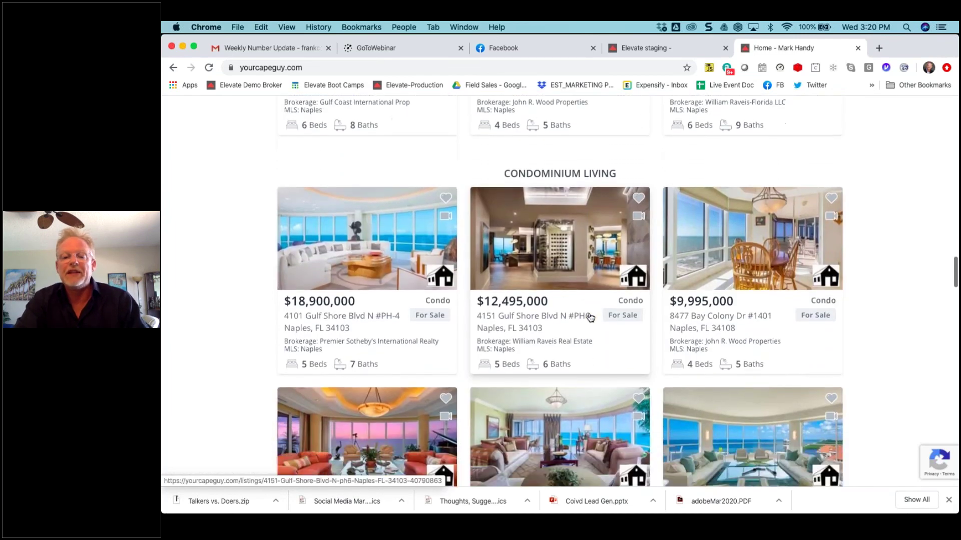
scroll(559, 300, down, 7)
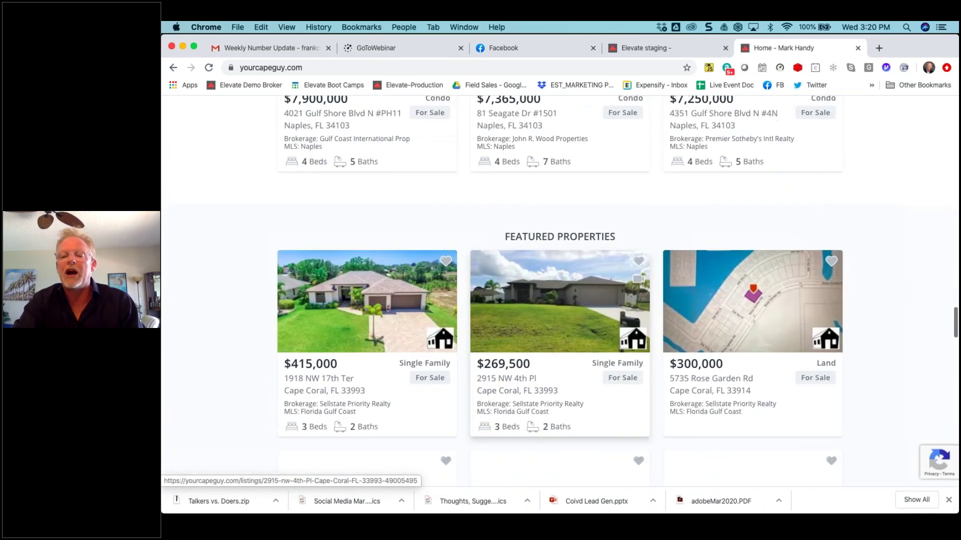
scroll(559, 301, up, 8)
scroll(559, 300, up, 20)
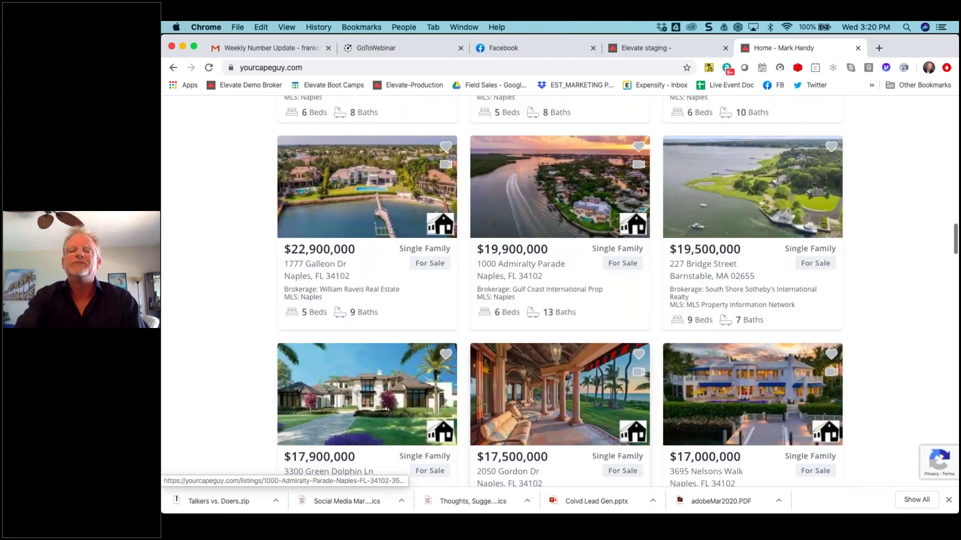
scroll(559, 350, up, 15)
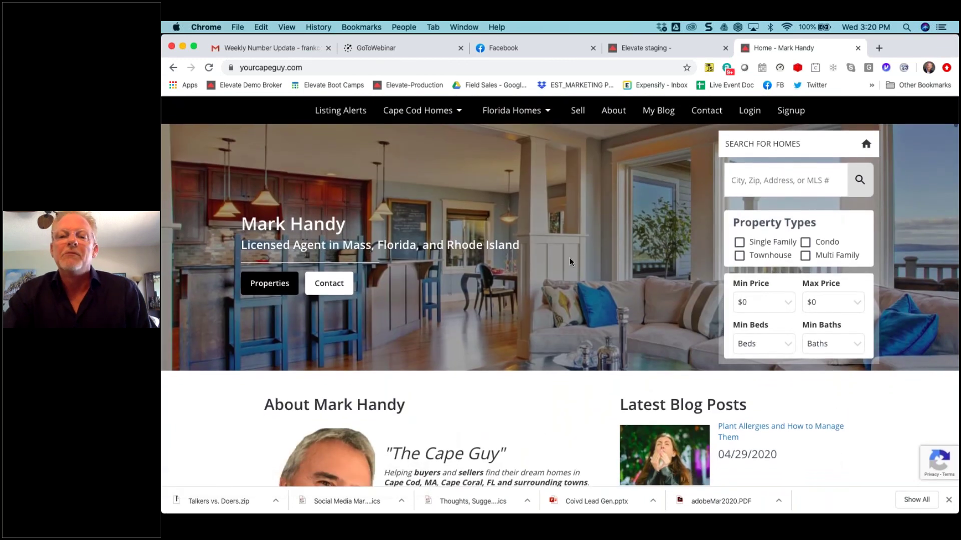
click(662, 113)
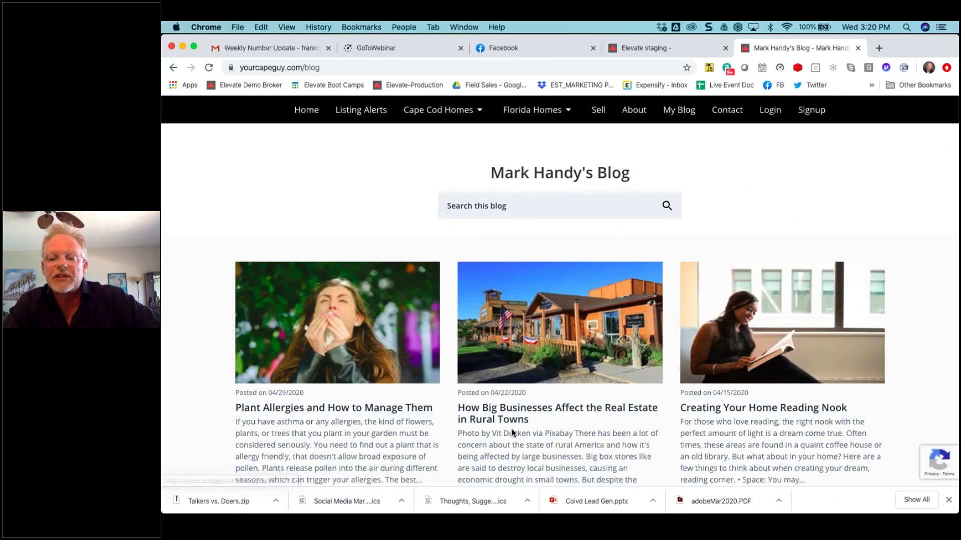
- From the blog footer, open the agent's Facebook page via its social icon in a new tab
scroll(633, 437, down, 10)
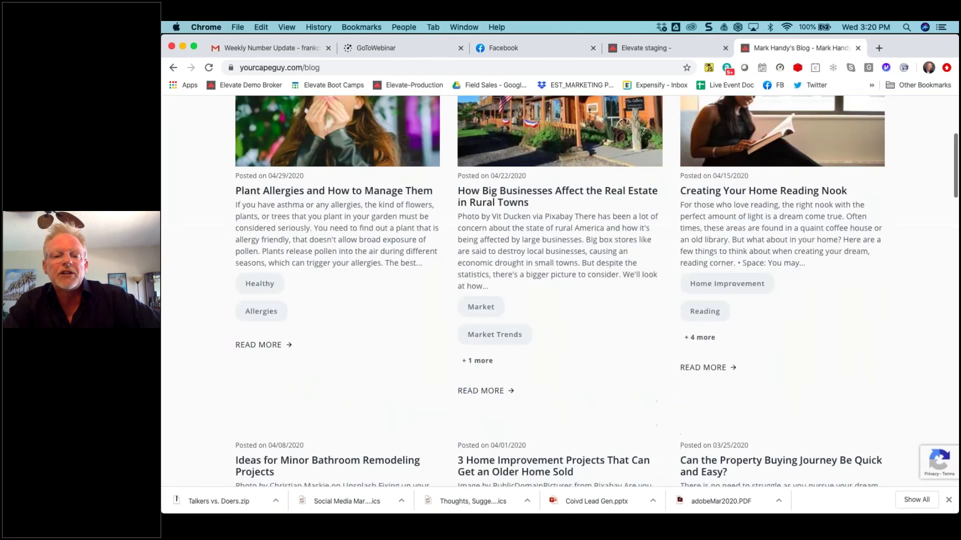
scroll(338, 441, down, 10)
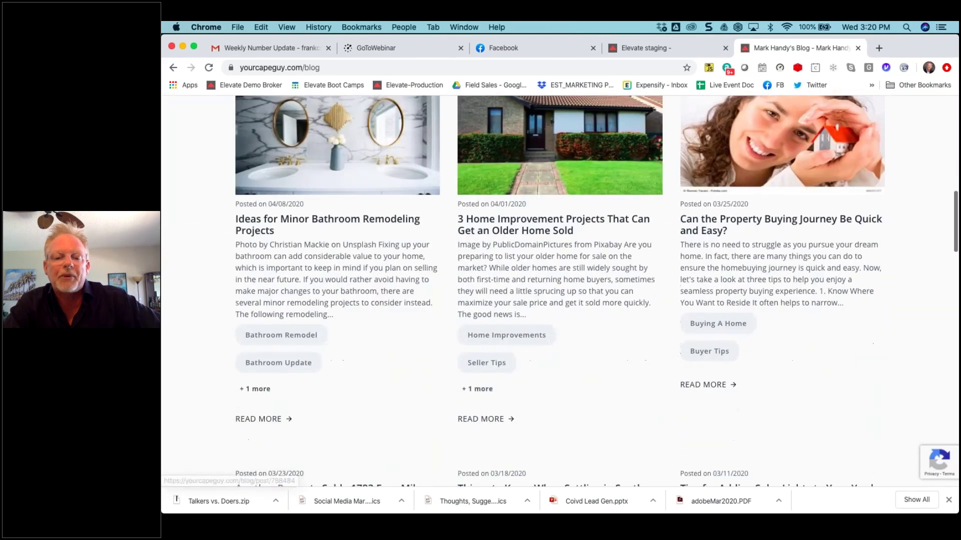
scroll(309, 326, down, 3)
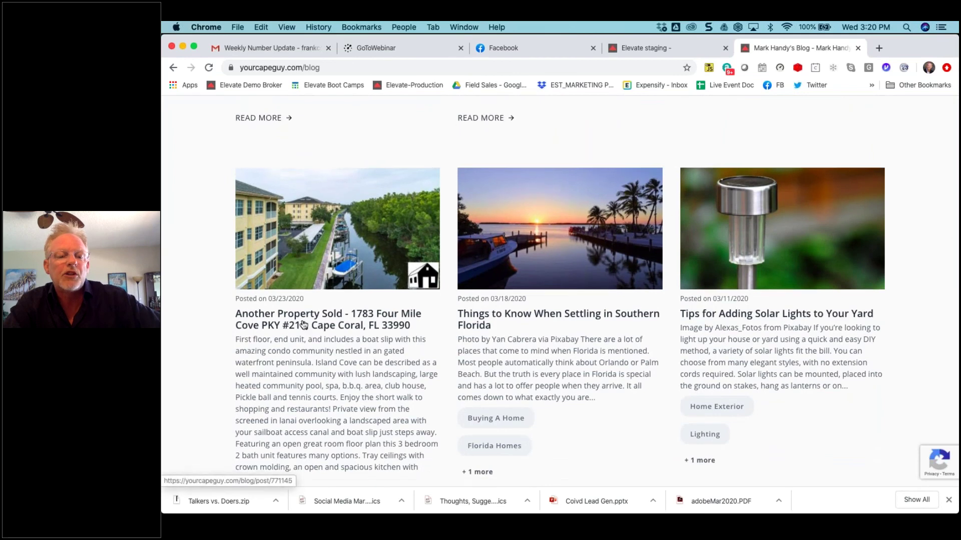
scroll(308, 325, down, 15)
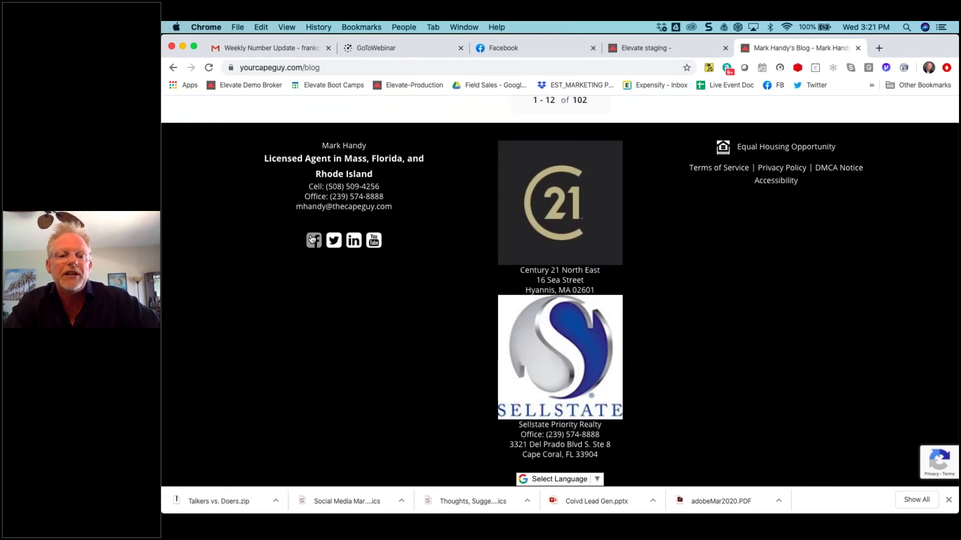
click(315, 239)
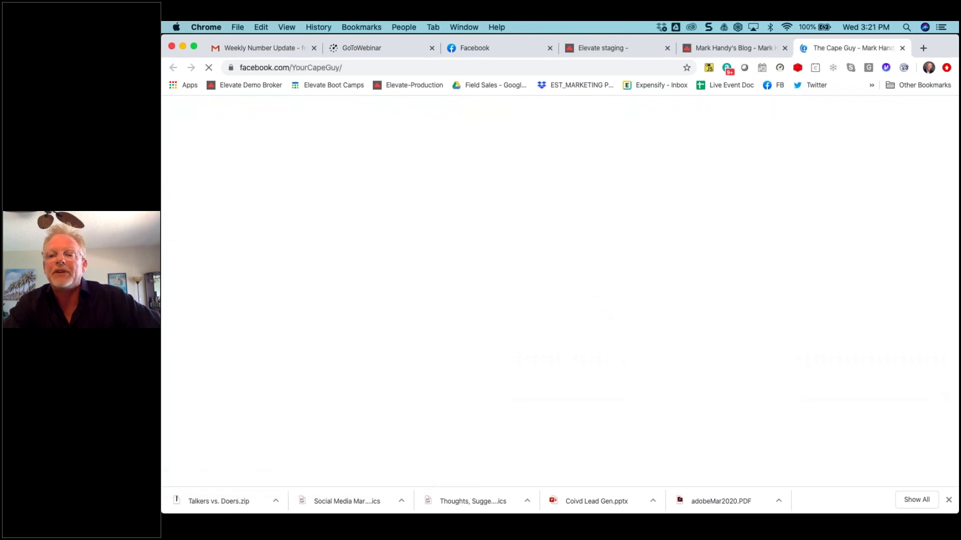